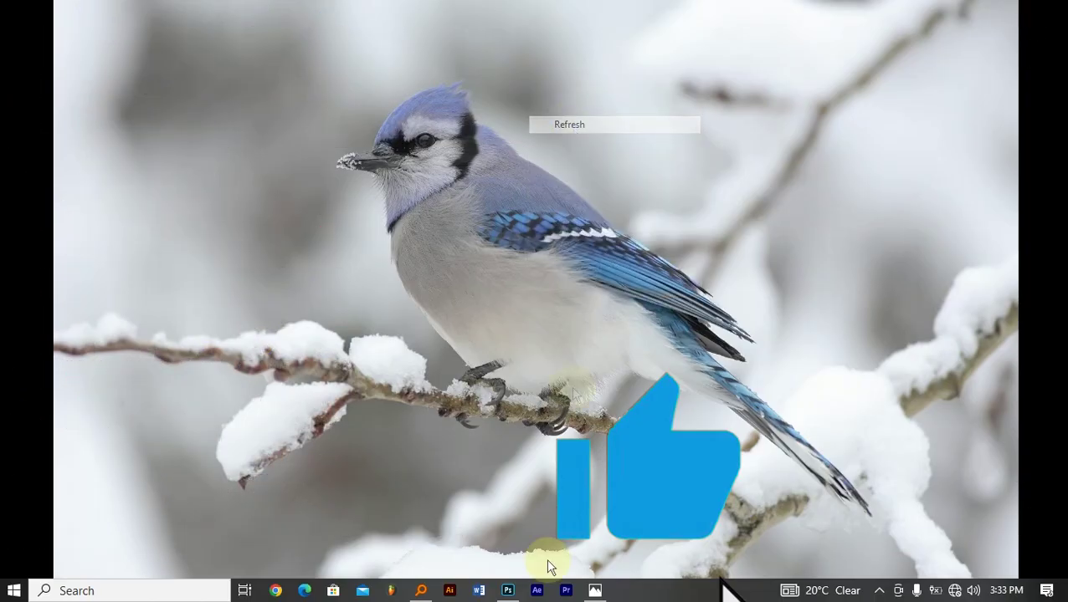
Step: Switch to Photoshop and open the raw photo IMG_9263 from the mt folder, accepting it in Camera Raw
{"action": "left_click", "coordinate": [508, 589]}
{"action": "left_click", "coordinate": [30, 215]}
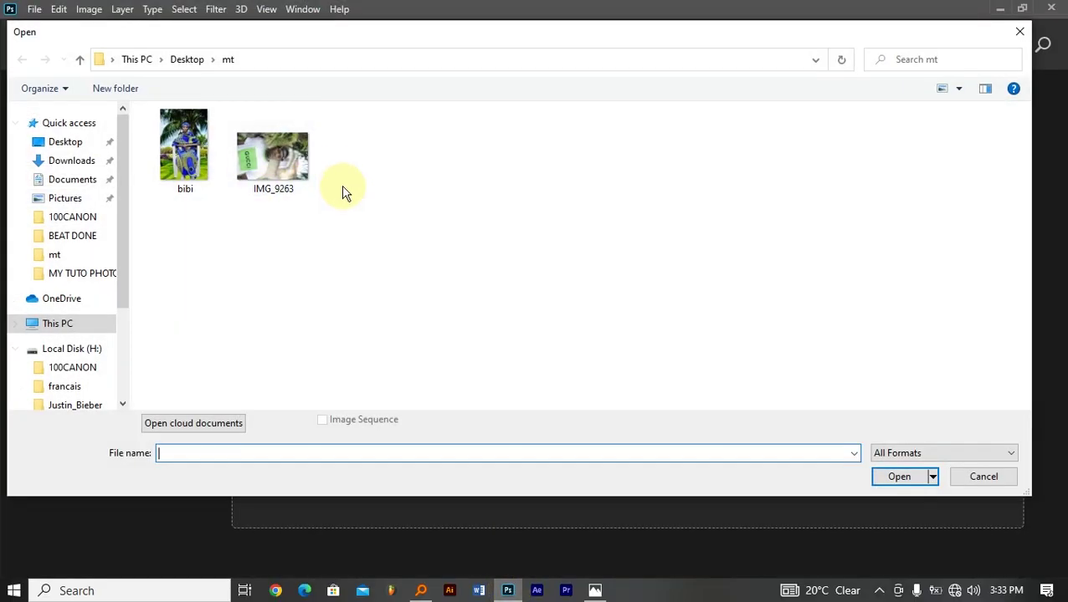
{"action": "double_click", "coordinate": [280, 153]}
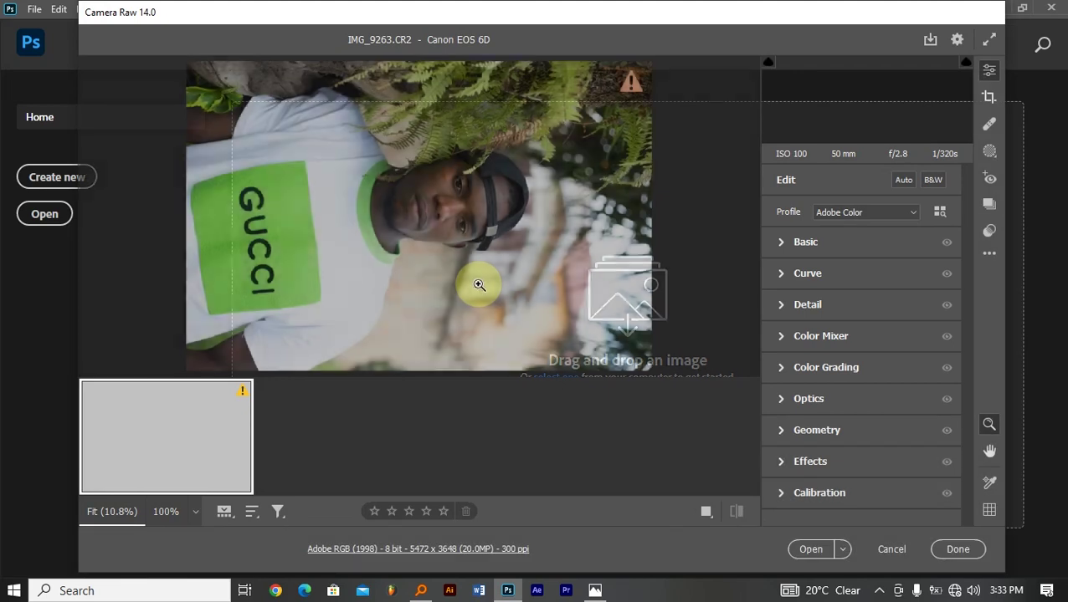
{"action": "left_click", "coordinate": [810, 549]}
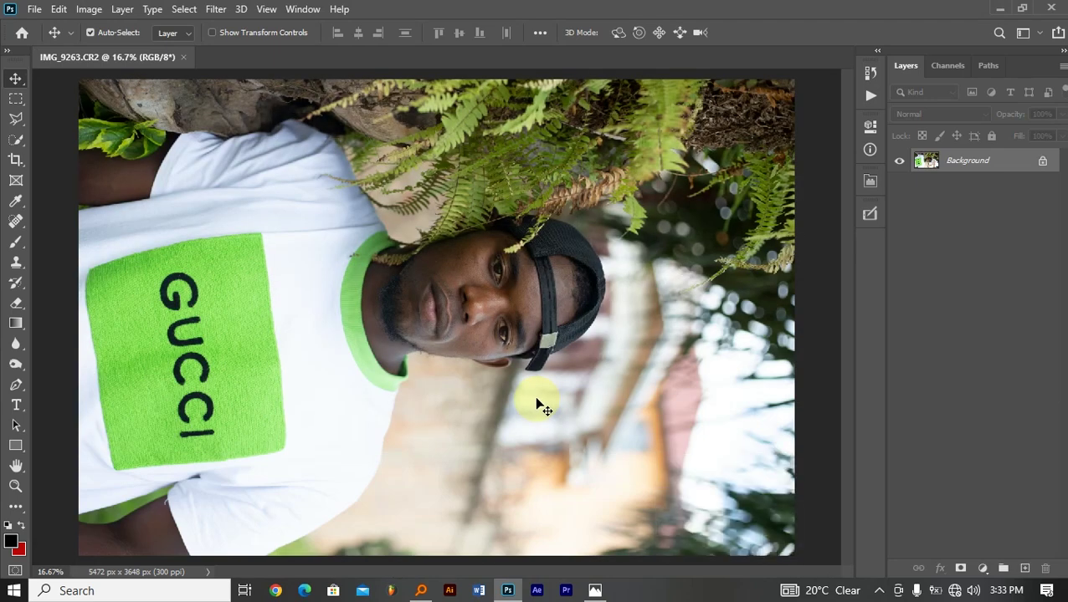
Step: Rotate the whole image 90° counter clockwise so the portrait stands upright
{"action": "left_click", "coordinate": [76, 10]}
{"action": "mouse_move", "coordinate": [149, 162]}
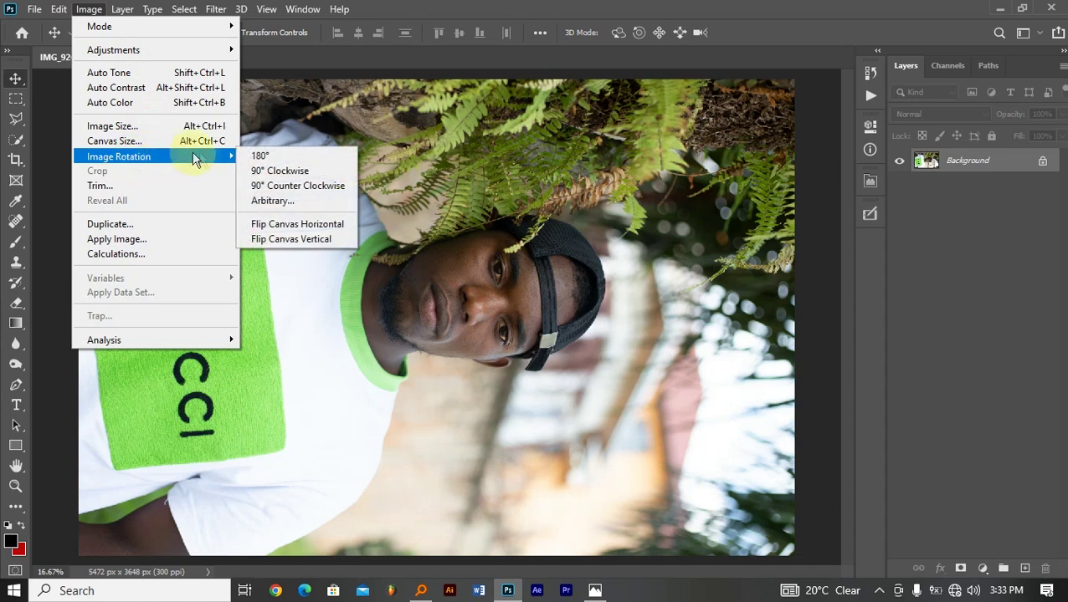
{"action": "left_click", "coordinate": [282, 186]}
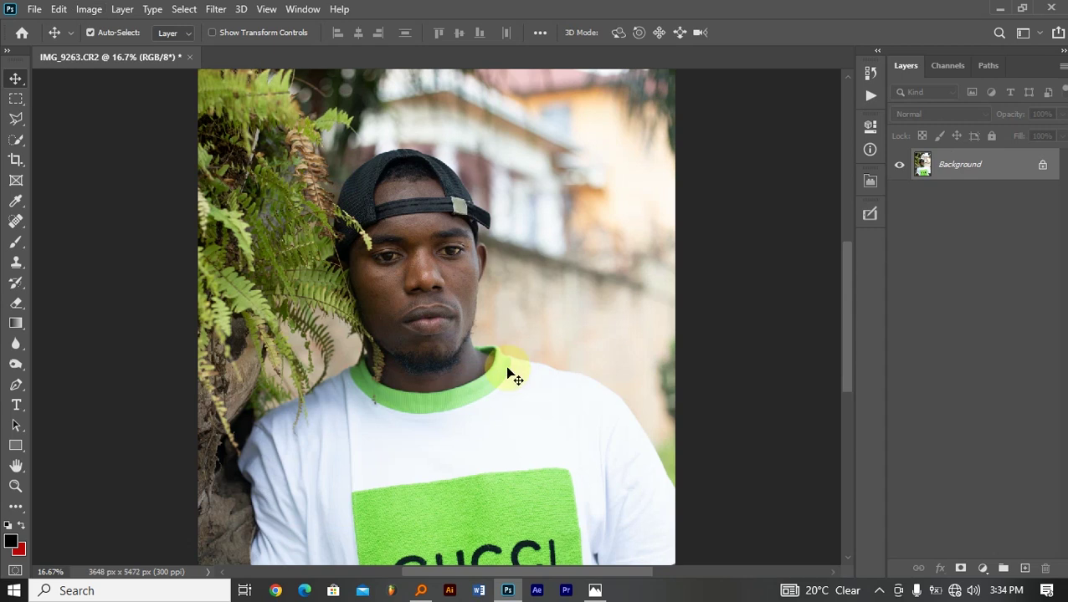
Step: Convert the locked background into an editable layer and duplicate it
{"action": "left_click", "coordinate": [1044, 167]}
{"action": "double_click", "coordinate": [1042, 164]}
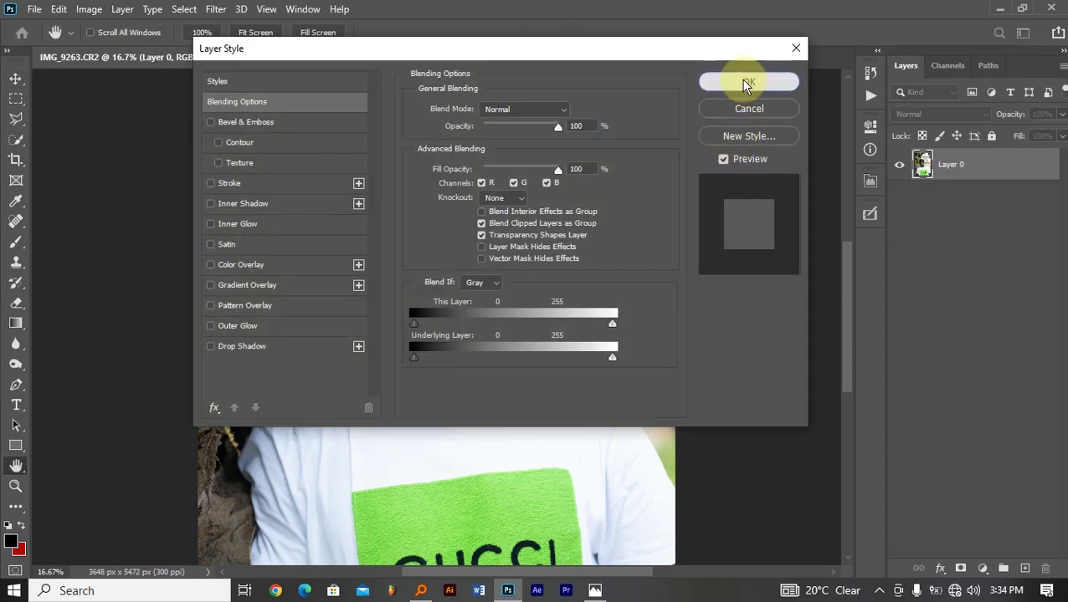
{"action": "left_click", "coordinate": [747, 83]}
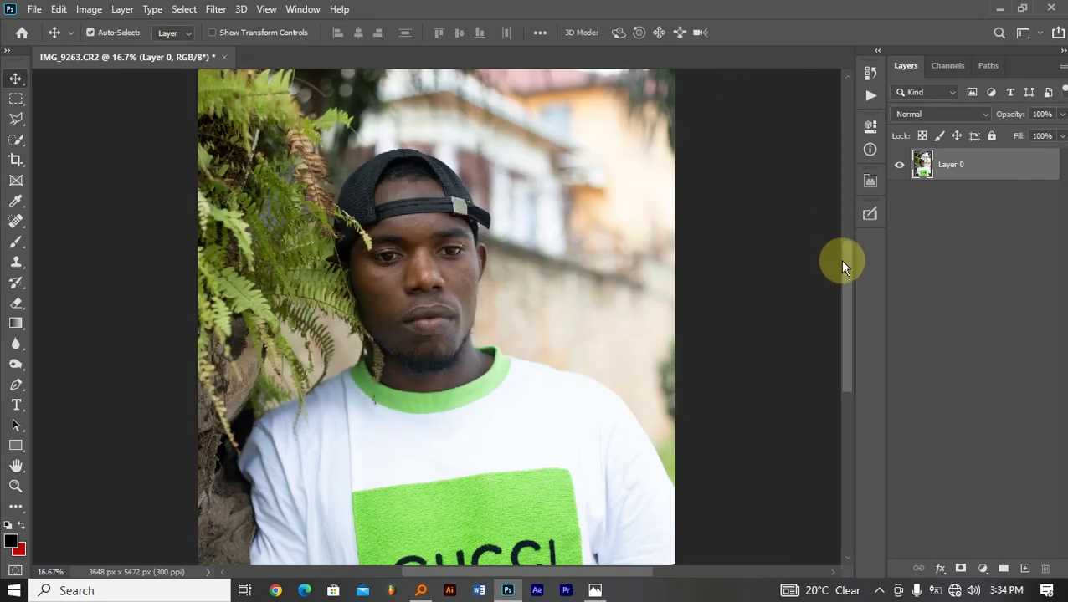
{"action": "key", "text": "ctrl+j"}
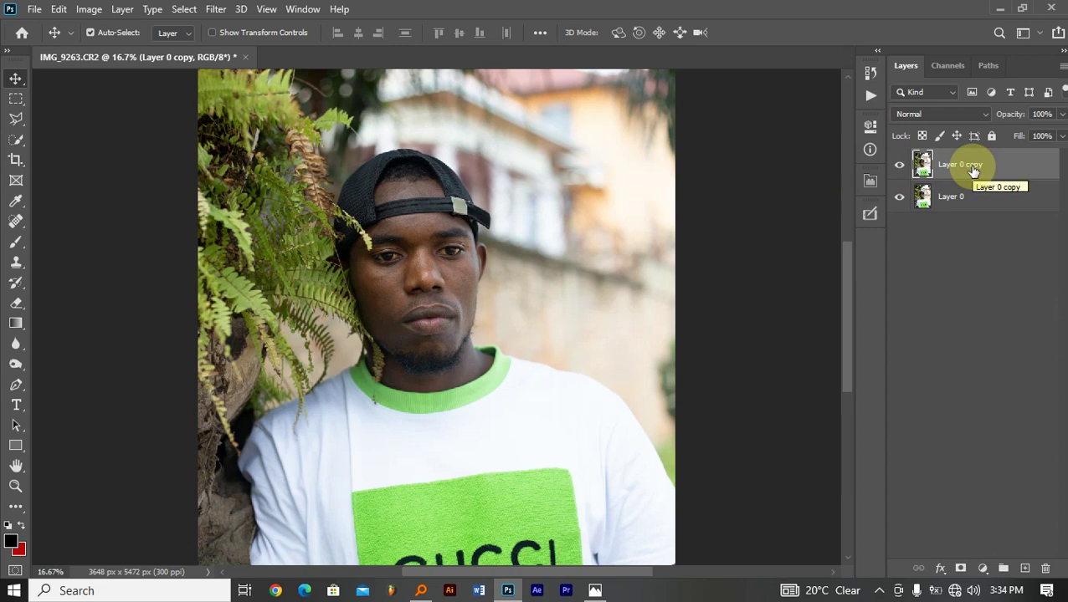
Step: Invert the colors of the duplicate layer and apply a High Pass filter with a 40-pixel radius
{"action": "key", "text": "ctrl+i"}
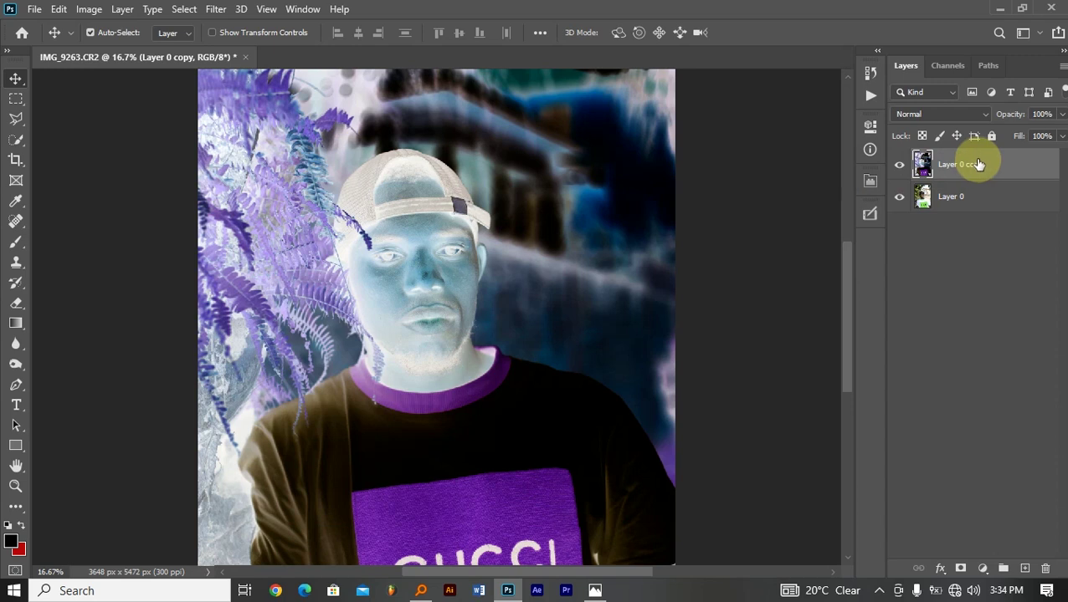
{"action": "left_click", "coordinate": [215, 9]}
{"action": "mouse_move", "coordinate": [248, 322]}
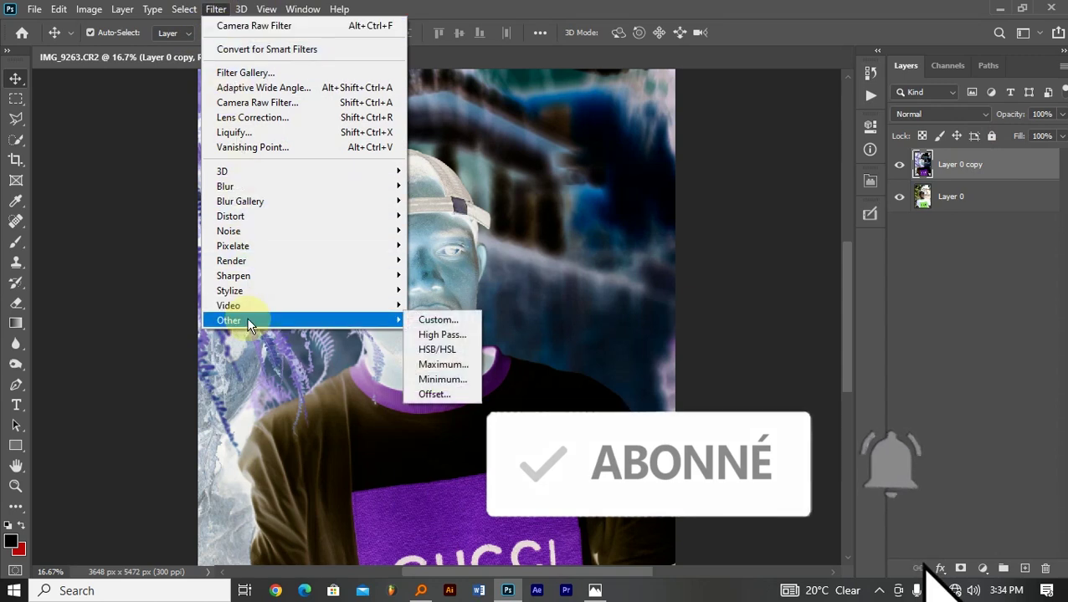
{"action": "left_click", "coordinate": [441, 337]}
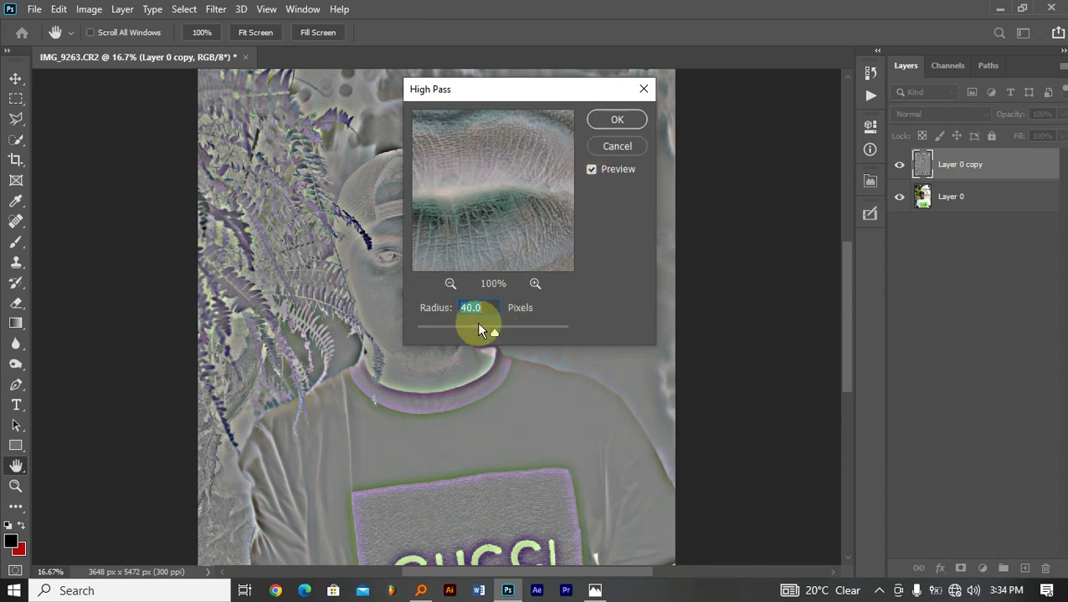
{"action": "left_click", "coordinate": [616, 122]}
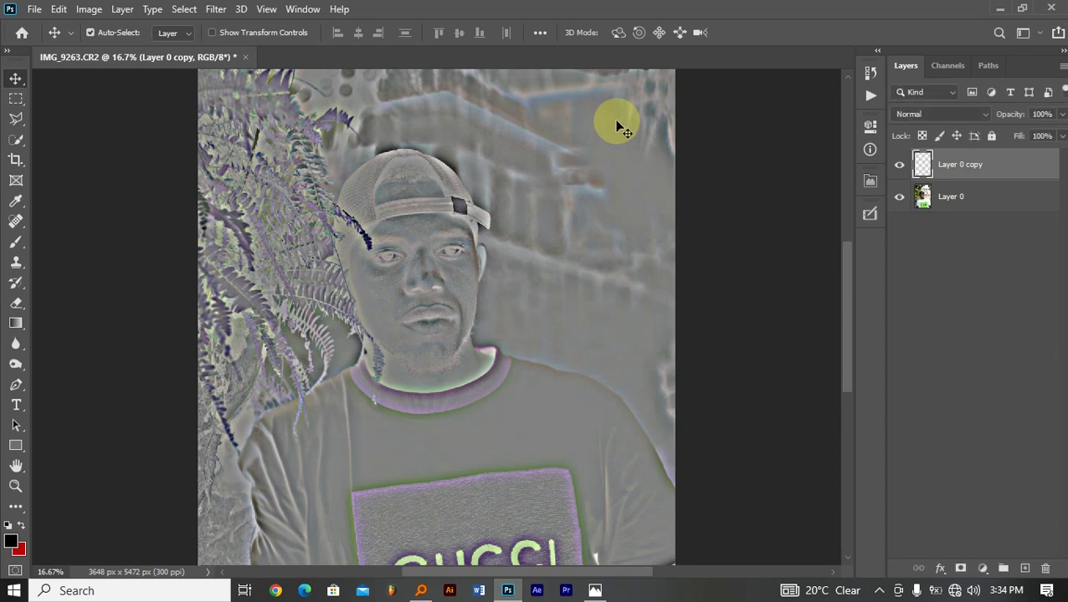
Step: Apply a Gaussian Blur with a 3-pixel radius to the duplicate layer
{"action": "left_click", "coordinate": [216, 9]}
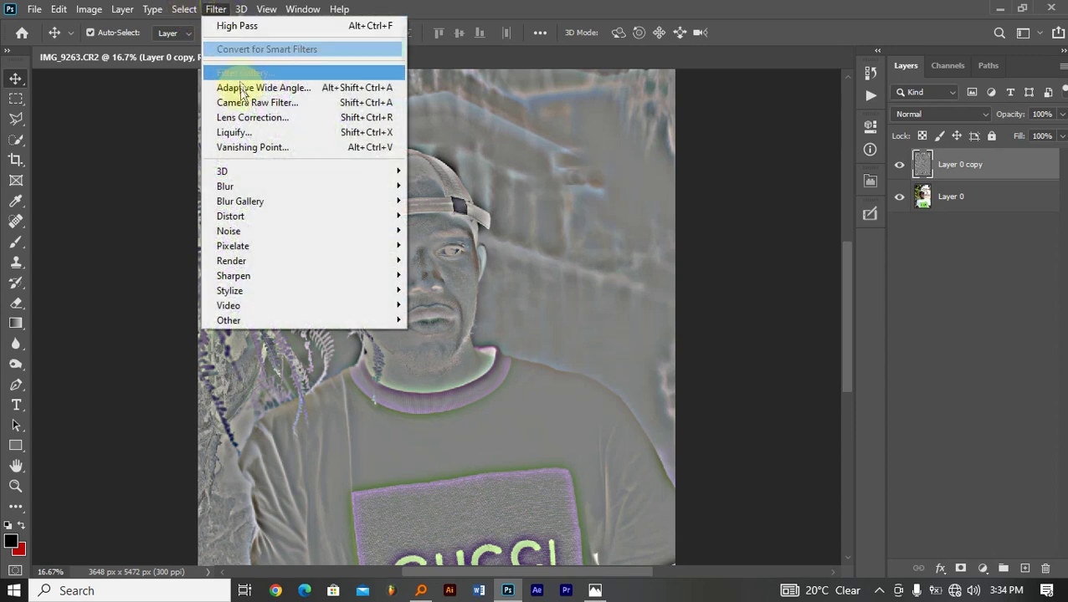
{"action": "mouse_move", "coordinate": [236, 187]}
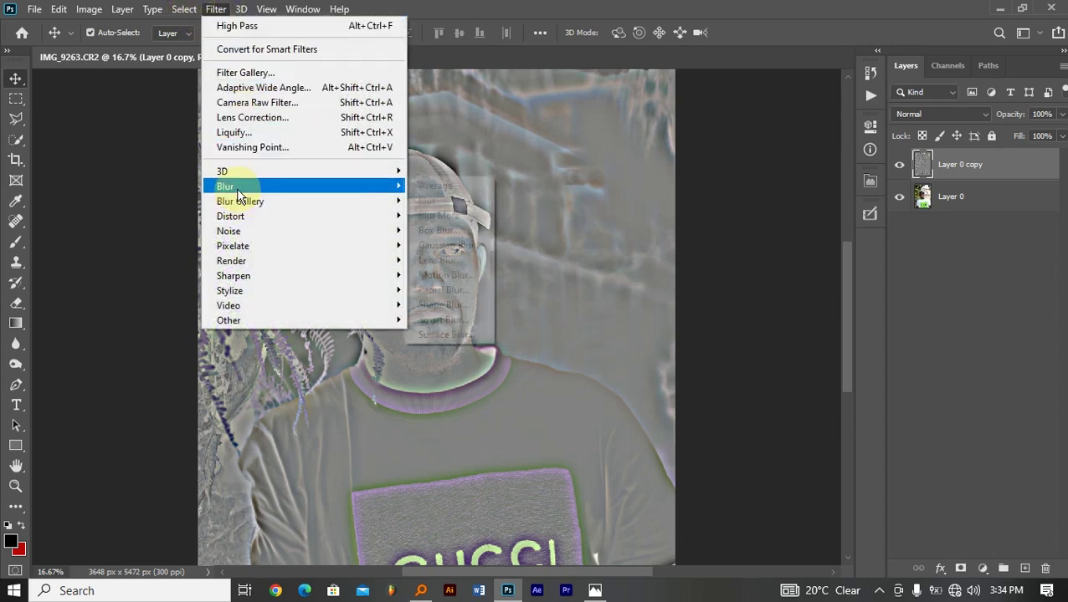
{"action": "left_click", "coordinate": [459, 248]}
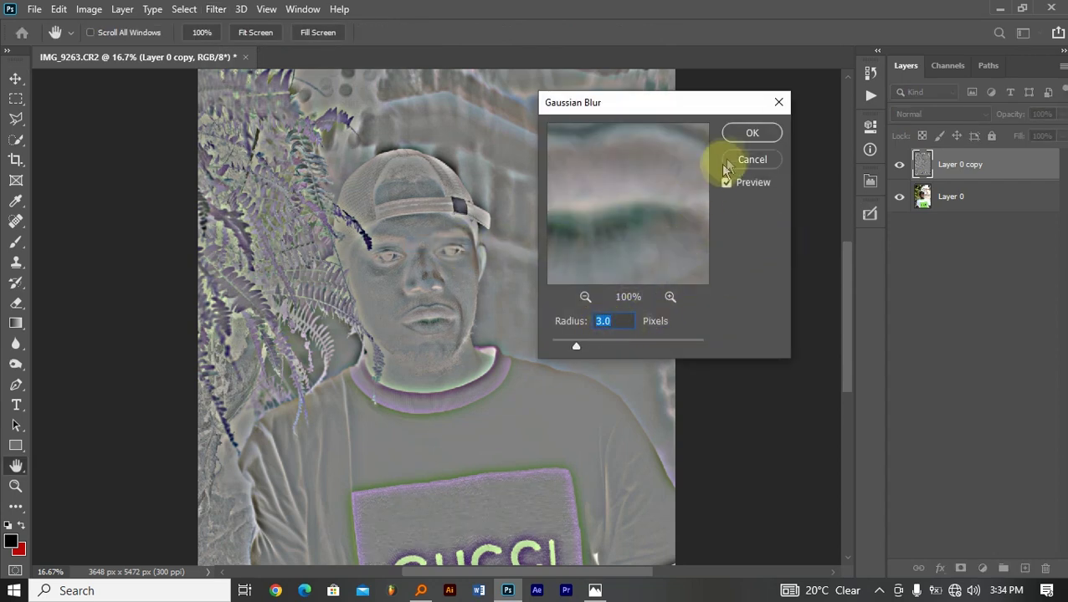
{"action": "left_click", "coordinate": [744, 135]}
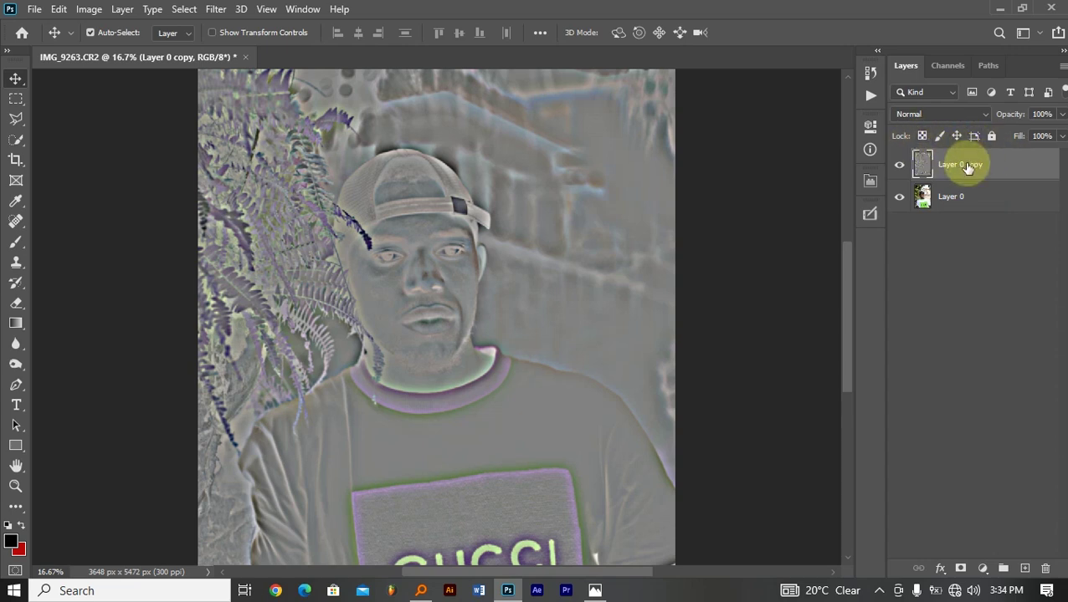
Step: Set the duplicate layer's blend mode to Vivid Light and hide its effect with an inverted, black layer mask
{"action": "left_click", "coordinate": [932, 117]}
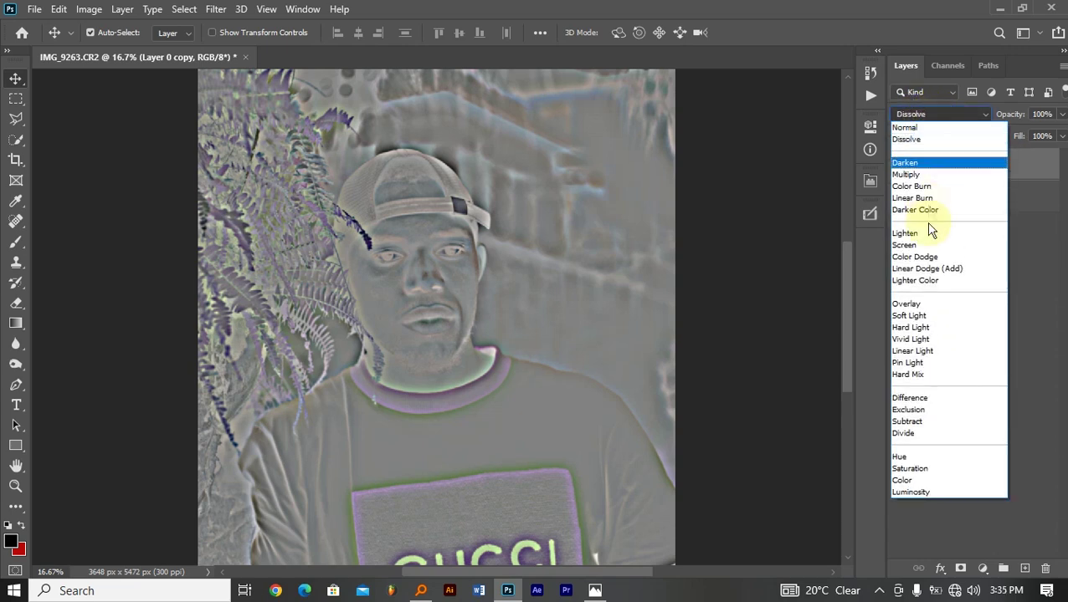
{"action": "left_click", "coordinate": [914, 342]}
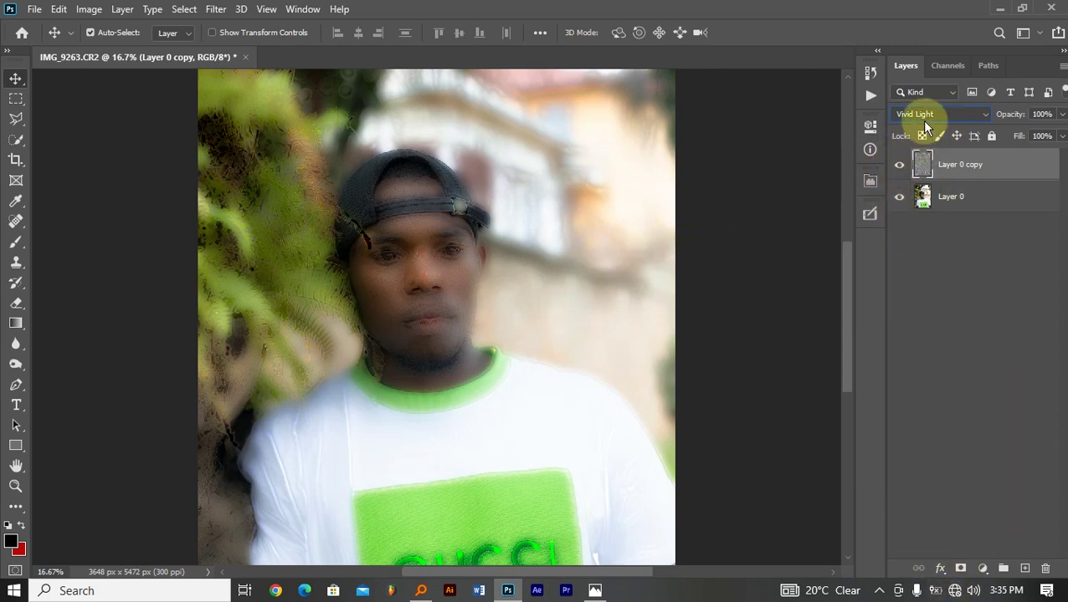
{"action": "left_click", "coordinate": [961, 569]}
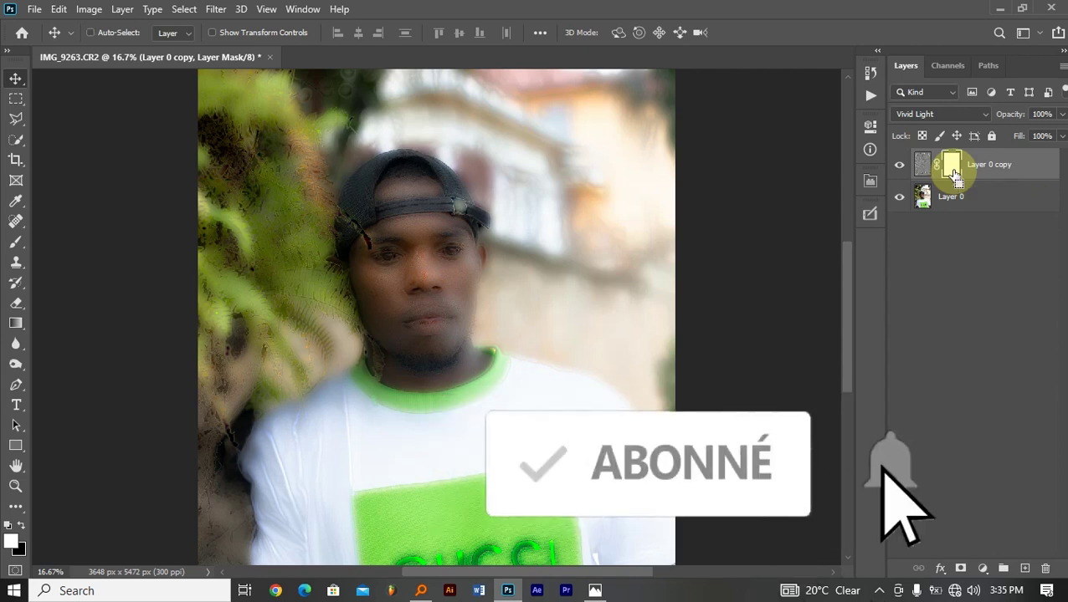
{"action": "key", "text": "ctrl+i"}
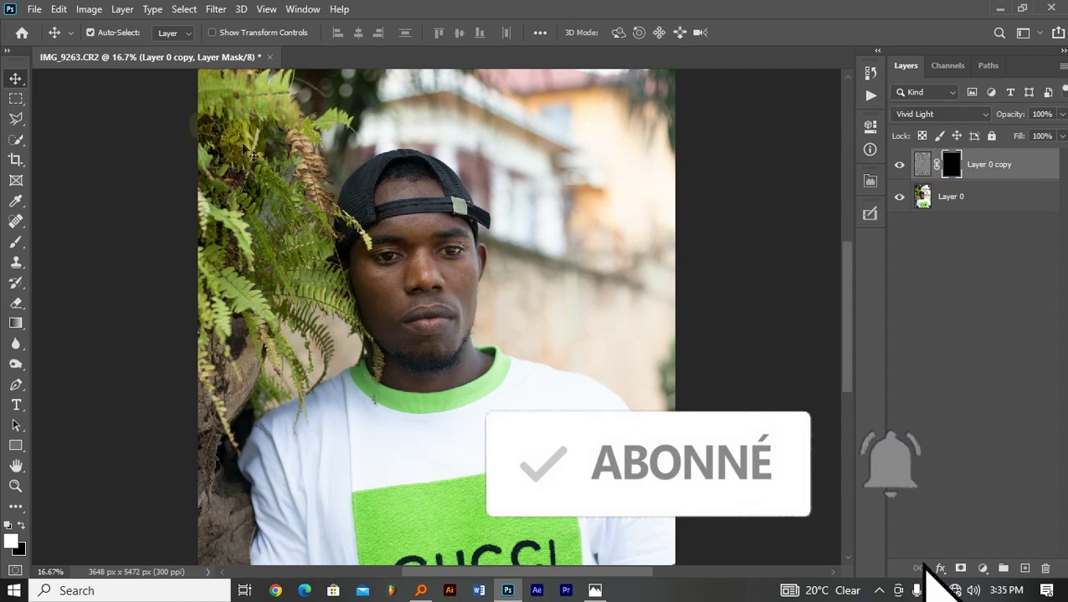
Step: Paint white on the layer mask over both cheeks with a soft 250-pixel Brush to reveal the skin smoothing
{"action": "left_click", "coordinate": [16, 246]}
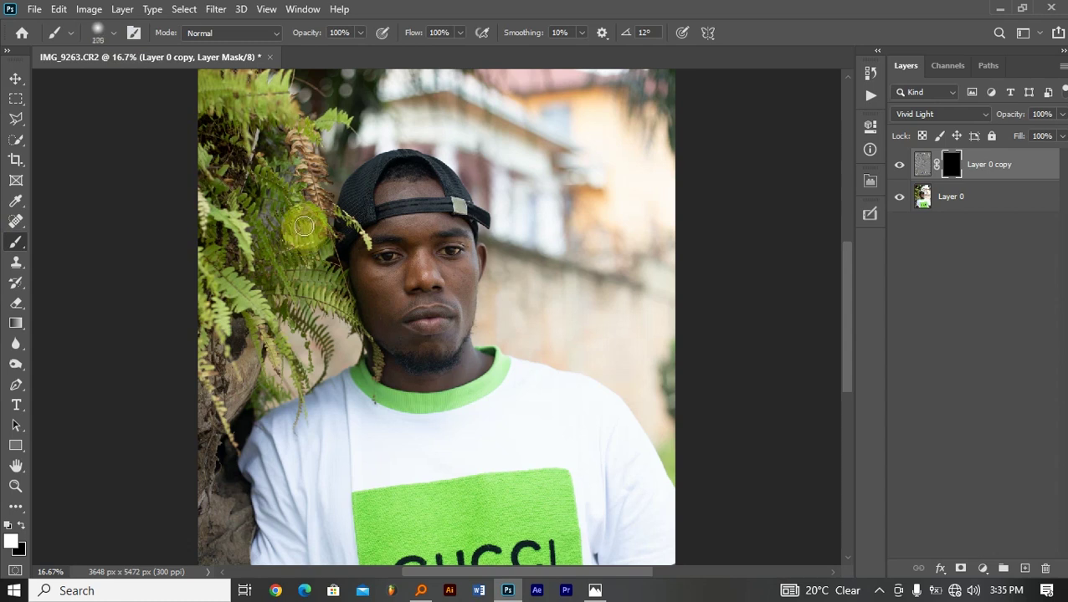
{"action": "key", "text": "bracketright"}
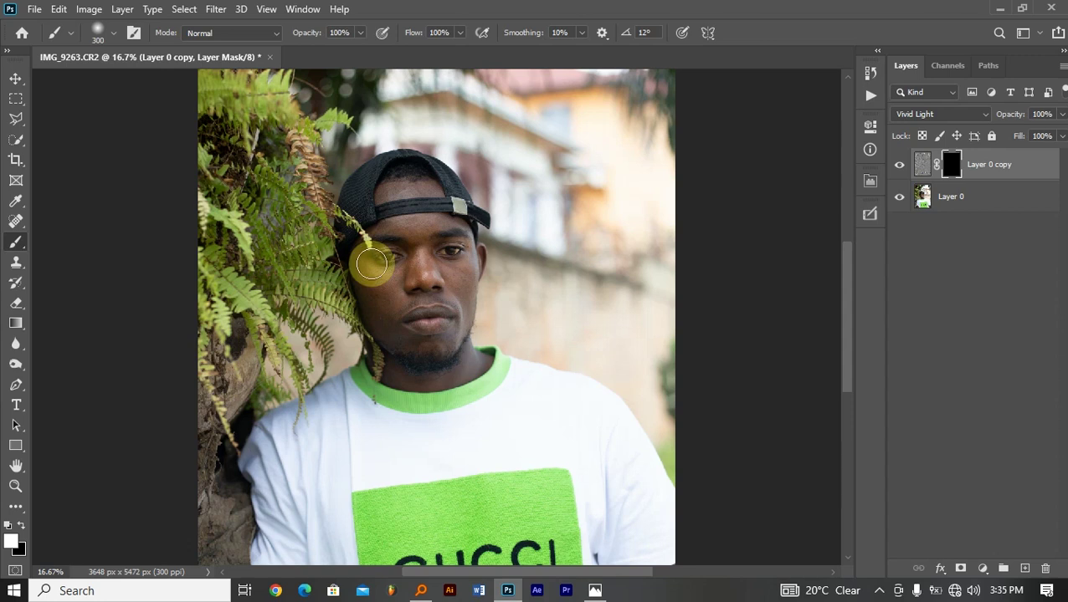
{"action": "left_click", "coordinate": [113, 33]}
{"action": "left_click_drag", "start_coordinate": [178, 85], "coordinate": [119, 84]}
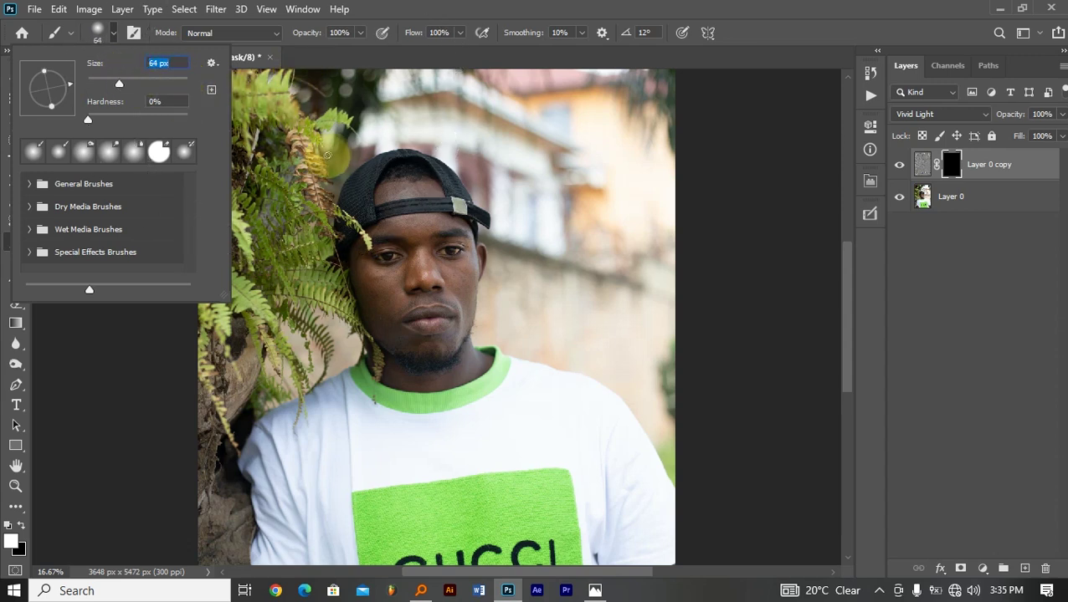
{"action": "left_click", "coordinate": [278, 58]}
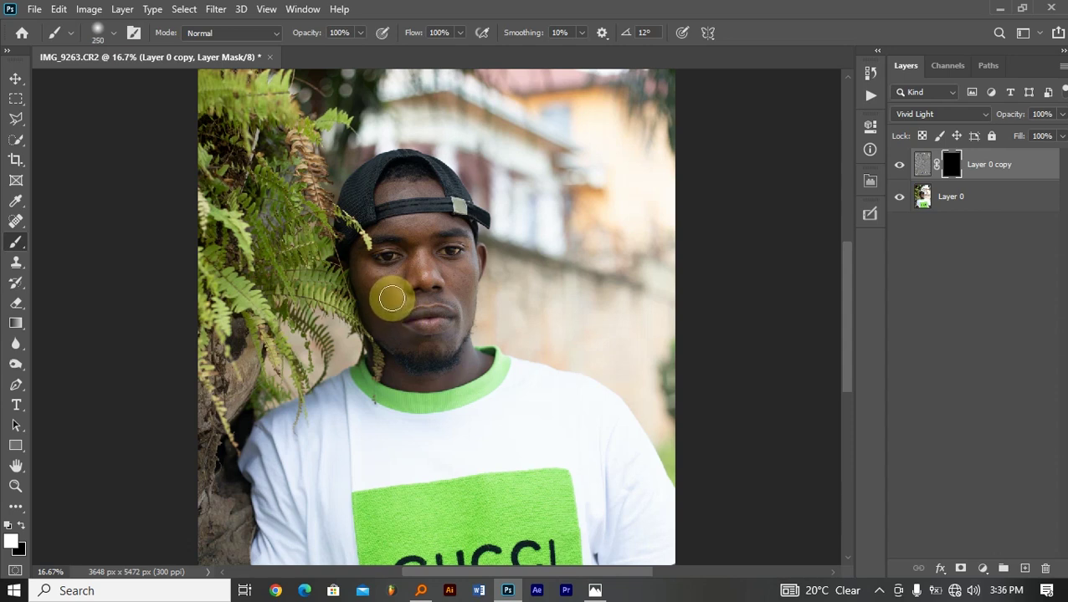
{"action": "scroll", "coordinate": [392, 299], "scroll_direction": "up", "scroll_amount": 3}
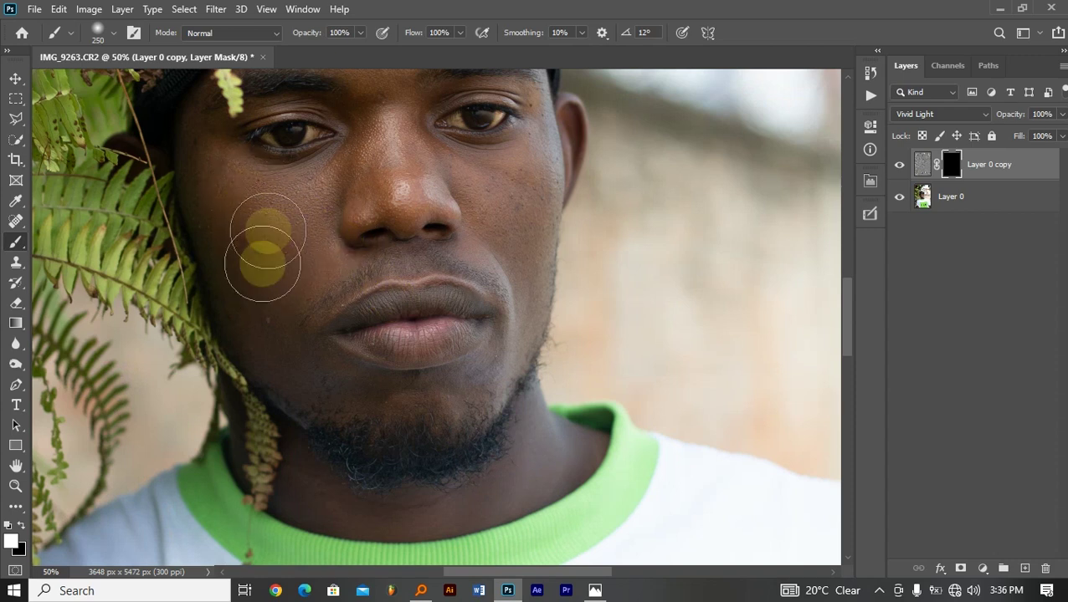
{"action": "mouse_move", "coordinate": [269, 308]}
{"action": "left_mouse_down"}
{"action": "mouse_move", "coordinate": [297, 243]}
{"action": "mouse_move", "coordinate": [297, 258]}
{"action": "mouse_move", "coordinate": [273, 236]}
{"action": "left_mouse_up"}
{"action": "mouse_move", "coordinate": [516, 214]}
{"action": "left_mouse_down"}
{"action": "mouse_move", "coordinate": [494, 190]}
{"action": "mouse_move", "coordinate": [522, 188]}
{"action": "mouse_move", "coordinate": [523, 246]}
{"action": "mouse_move", "coordinate": [509, 242]}
{"action": "mouse_move", "coordinate": [507, 263]}
{"action": "mouse_move", "coordinate": [523, 284]}
{"action": "mouse_move", "coordinate": [522, 332]}
{"action": "mouse_move", "coordinate": [503, 358]}
{"action": "mouse_move", "coordinate": [453, 381]}
{"action": "mouse_move", "coordinate": [378, 386]}
{"action": "mouse_move", "coordinate": [313, 364]}
{"action": "mouse_move", "coordinate": [308, 390]}
{"action": "mouse_move", "coordinate": [296, 373]}
{"action": "mouse_move", "coordinate": [290, 387]}
{"action": "mouse_move", "coordinate": [345, 388]}
{"action": "mouse_move", "coordinate": [390, 405]}
{"action": "mouse_move", "coordinate": [346, 405]}
{"action": "mouse_move", "coordinate": [457, 395]}
{"action": "mouse_move", "coordinate": [448, 399]}
{"action": "mouse_move", "coordinate": [436, 394]}
{"action": "mouse_move", "coordinate": [497, 367]}
{"action": "mouse_move", "coordinate": [504, 344]}
{"action": "mouse_move", "coordinate": [430, 382]}
{"action": "mouse_move", "coordinate": [348, 403]}
{"action": "mouse_move", "coordinate": [364, 387]}
{"action": "mouse_move", "coordinate": [452, 395]}
{"action": "mouse_move", "coordinate": [500, 360]}
{"action": "mouse_move", "coordinate": [497, 334]}
{"action": "mouse_move", "coordinate": [459, 285]}
{"action": "mouse_move", "coordinate": [421, 136]}
{"action": "mouse_move", "coordinate": [419, 170]}
{"action": "mouse_move", "coordinate": [355, 136]}
{"action": "mouse_move", "coordinate": [341, 179]}
{"action": "mouse_move", "coordinate": [313, 191]}
{"action": "mouse_move", "coordinate": [317, 175]}
{"action": "mouse_move", "coordinate": [264, 178]}
{"action": "mouse_move", "coordinate": [334, 165]}
{"action": "mouse_move", "coordinate": [320, 222]}
{"action": "mouse_move", "coordinate": [261, 261]}
{"action": "mouse_move", "coordinate": [231, 236]}
{"action": "mouse_move", "coordinate": [251, 264]}
{"action": "mouse_move", "coordinate": [255, 234]}
{"action": "mouse_move", "coordinate": [526, 259]}
{"action": "mouse_move", "coordinate": [539, 238]}
{"action": "mouse_move", "coordinate": [534, 262]}
{"action": "mouse_move", "coordinate": [400, 248]}
{"action": "mouse_move", "coordinate": [351, 255]}
{"action": "mouse_move", "coordinate": [295, 296]}
{"action": "mouse_move", "coordinate": [479, 261]}
{"action": "mouse_move", "coordinate": [459, 242]}
{"action": "mouse_move", "coordinate": [526, 290]}
{"action": "mouse_move", "coordinate": [378, 150]}
{"action": "mouse_move", "coordinate": [360, 197]}
{"action": "mouse_move", "coordinate": [345, 200]}
{"action": "mouse_move", "coordinate": [400, 138]}
{"action": "mouse_move", "coordinate": [405, 180]}
{"action": "mouse_move", "coordinate": [434, 195]}
{"action": "mouse_move", "coordinate": [355, 207]}
{"action": "mouse_move", "coordinate": [397, 184]}
{"action": "left_mouse_up"}
Step: Reduce the Brush size to 80 pixels and paint the smoothing onto the nose in the mask
{"action": "key", "text": "bracketleft"}
{"action": "key", "text": "bracketleft"}
{"action": "key", "text": "bracketleft"}
{"action": "key", "text": "bracketleft"}
{"action": "key", "text": "bracketleft"}
{"action": "key", "text": "bracketleft"}
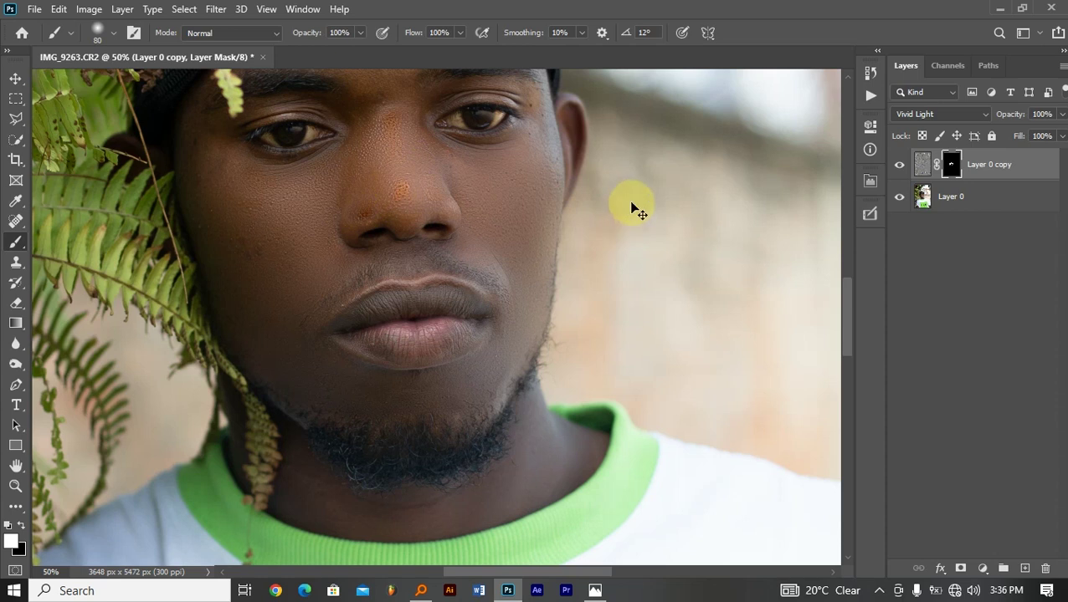
{"action": "left_click_drag", "start_coordinate": [367, 141], "coordinate": [361, 148]}
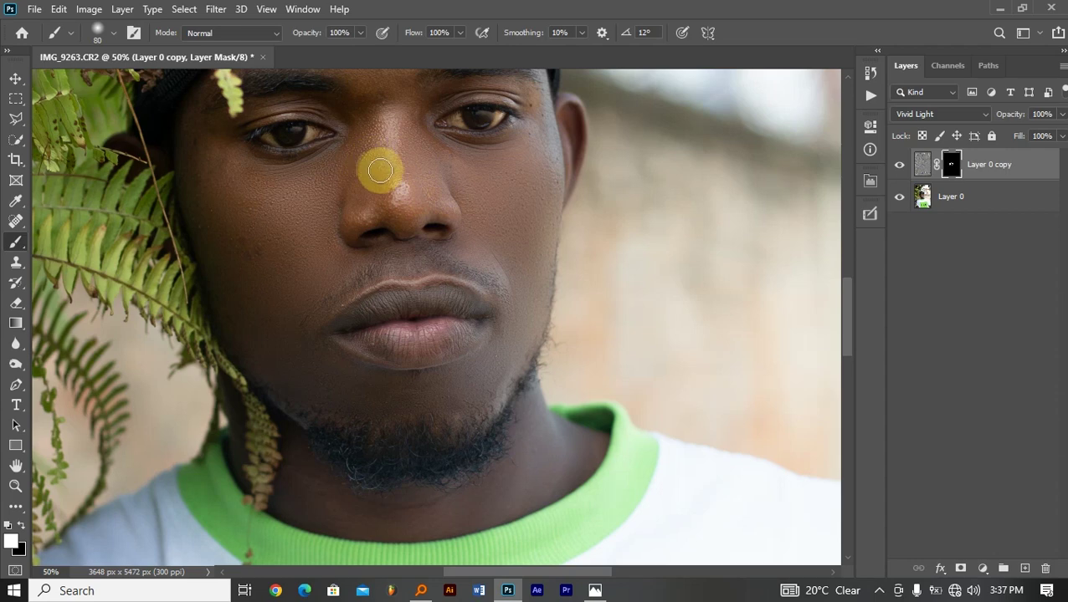
Step: Paint the smoothing onto the forehead in the mask with the 80-pixel Brush
{"action": "scroll", "coordinate": [424, 155], "scroll_direction": "up", "scroll_amount": 5}
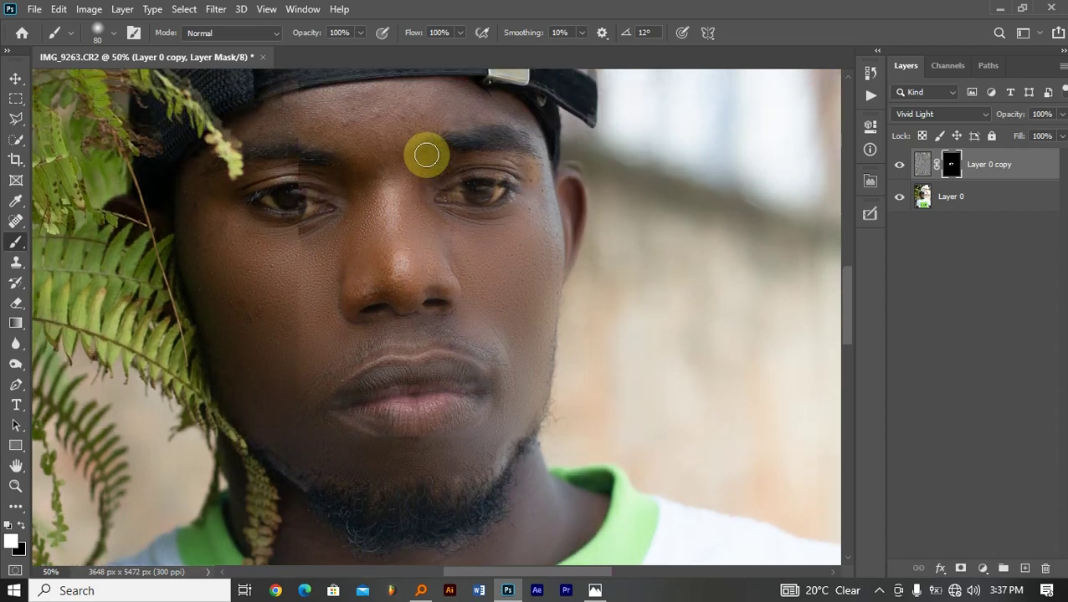
{"action": "scroll", "coordinate": [426, 155], "scroll_direction": "up", "scroll_amount": 1}
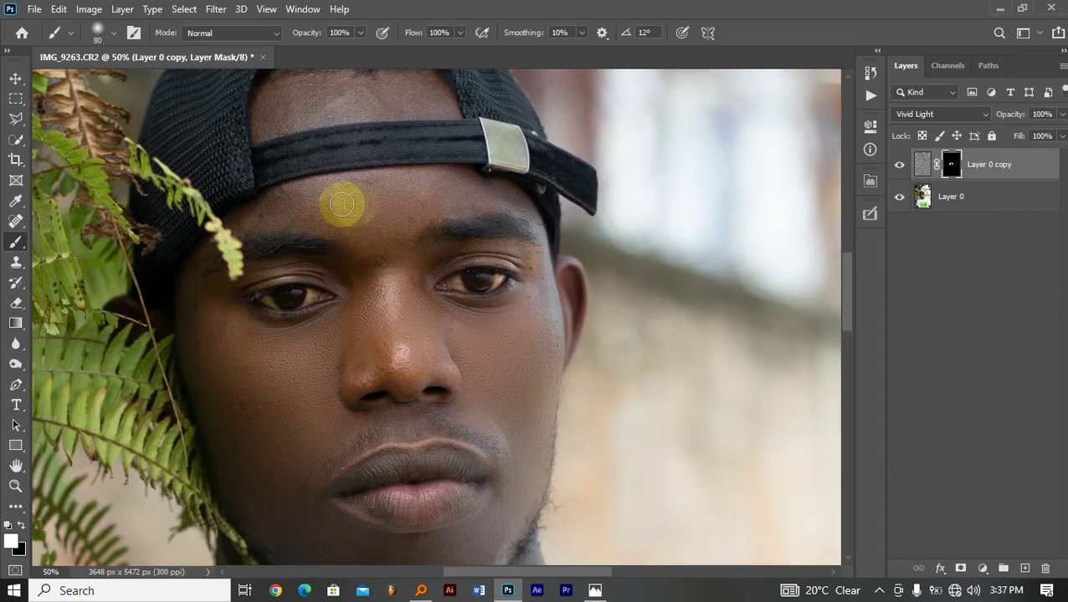
{"action": "mouse_move", "coordinate": [322, 201]}
{"action": "left_mouse_down"}
{"action": "mouse_move", "coordinate": [459, 185]}
{"action": "mouse_move", "coordinate": [353, 217]}
{"action": "mouse_move", "coordinate": [383, 241]}
{"action": "mouse_move", "coordinate": [382, 205]}
{"action": "mouse_move", "coordinate": [398, 200]}
{"action": "mouse_move", "coordinate": [296, 202]}
{"action": "mouse_move", "coordinate": [441, 190]}
{"action": "mouse_move", "coordinate": [389, 227]}
{"action": "mouse_move", "coordinate": [396, 221]}
{"action": "mouse_move", "coordinate": [397, 234]}
{"action": "mouse_move", "coordinate": [294, 208]}
{"action": "mouse_move", "coordinate": [374, 227]}
{"action": "mouse_move", "coordinate": [382, 251]}
{"action": "mouse_move", "coordinate": [363, 254]}
{"action": "mouse_move", "coordinate": [399, 258]}
{"action": "mouse_move", "coordinate": [416, 250]}
{"action": "mouse_move", "coordinate": [428, 204]}
{"action": "mouse_move", "coordinate": [346, 225]}
{"action": "mouse_move", "coordinate": [419, 270]}
{"action": "mouse_move", "coordinate": [362, 232]}
{"action": "mouse_move", "coordinate": [267, 247]}
{"action": "mouse_move", "coordinate": [312, 221]}
{"action": "mouse_move", "coordinate": [393, 219]}
{"action": "mouse_move", "coordinate": [264, 231]}
{"action": "mouse_move", "coordinate": [426, 214]}
{"action": "mouse_move", "coordinate": [438, 225]}
{"action": "mouse_move", "coordinate": [407, 231]}
{"action": "mouse_move", "coordinate": [429, 222]}
{"action": "mouse_move", "coordinate": [410, 215]}
{"action": "mouse_move", "coordinate": [415, 228]}
{"action": "mouse_move", "coordinate": [379, 222]}
{"action": "mouse_move", "coordinate": [266, 248]}
{"action": "mouse_move", "coordinate": [529, 245]}
{"action": "mouse_move", "coordinate": [541, 217]}
{"action": "left_mouse_up"}
{"action": "scroll", "coordinate": [415, 233], "scroll_direction": "up", "scroll_amount": 3}
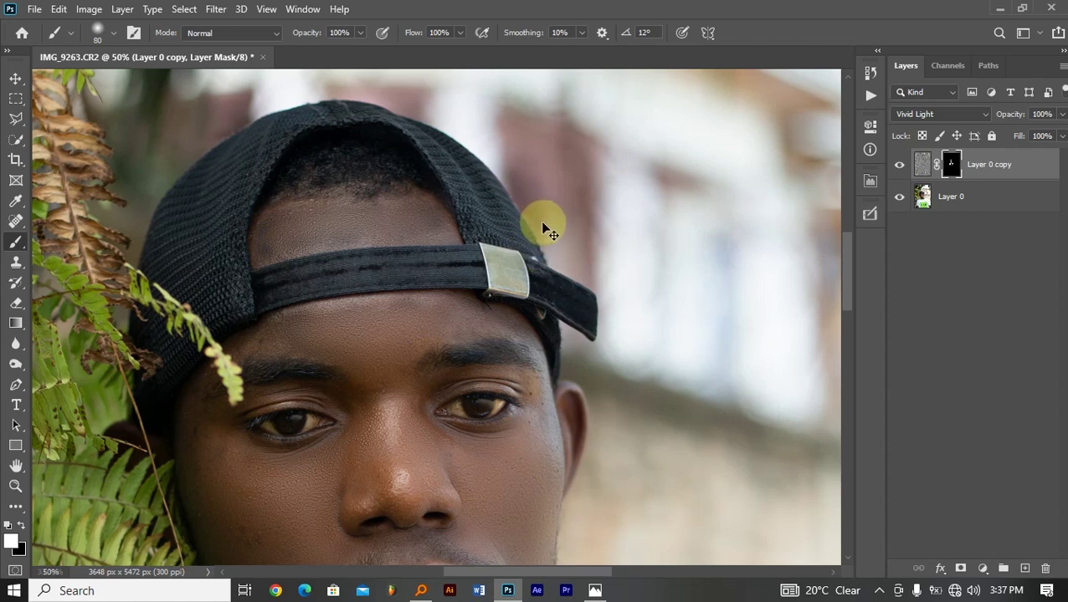
Step: Examine the retouched face and the cap area at several zoom levels, from the full portrait to close-up
{"action": "key", "text": "ctrl+minus"}
{"action": "key", "text": "ctrl+minus"}
{"action": "key", "text": "ctrl+minus"}
{"action": "key", "text": "ctrl+minus"}
{"action": "key", "text": "ctrl+minus"}
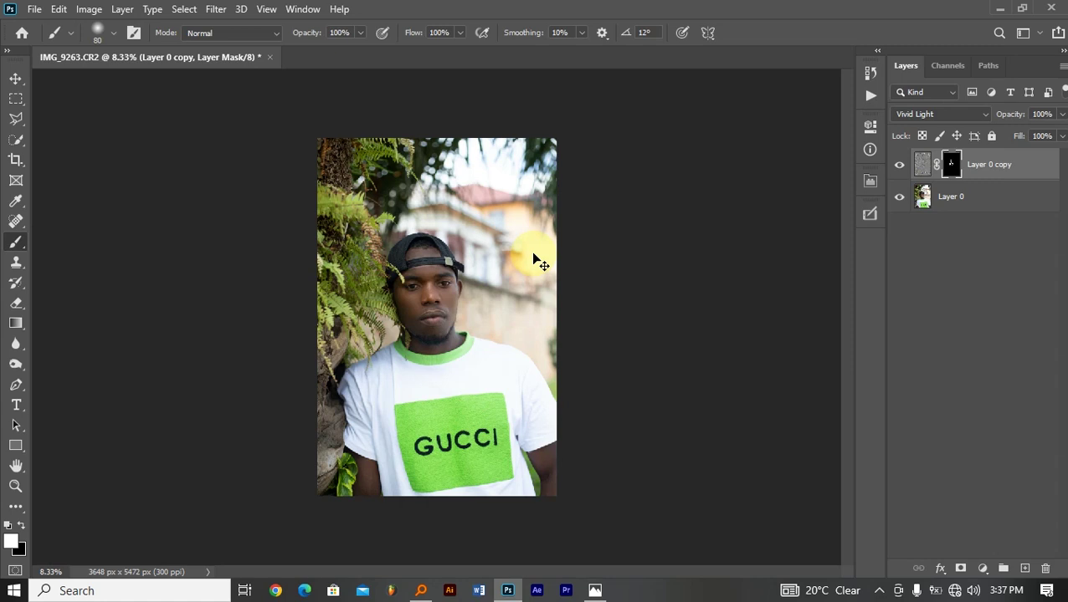
{"action": "key", "text": "ctrl+minus"}
{"action": "key", "text": "ctrl+minus"}
{"action": "key", "text": "ctrl+plus"}
{"action": "key", "text": "ctrl+plus"}
{"action": "key", "text": "ctrl+plus"}
{"action": "key", "text": "ctrl+plus"}
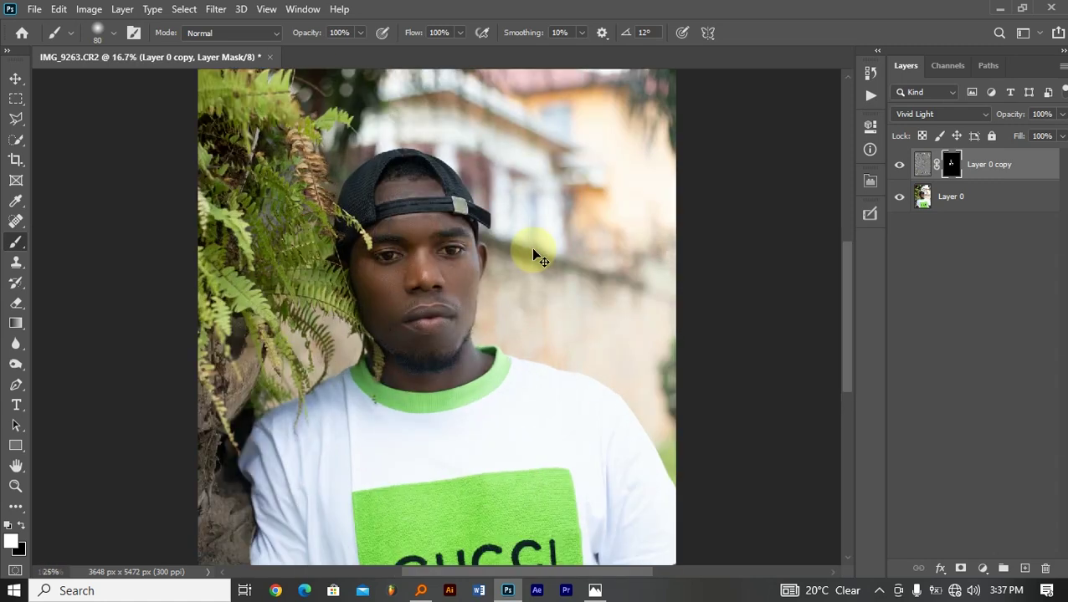
{"action": "key", "text": "ctrl+plus"}
{"action": "key", "text": "ctrl+plus"}
{"action": "left_click_drag", "start_coordinate": [436, 231], "coordinate": [447, 419]}
{"action": "left_click_drag", "start_coordinate": [448, 323], "coordinate": [460, 405]}
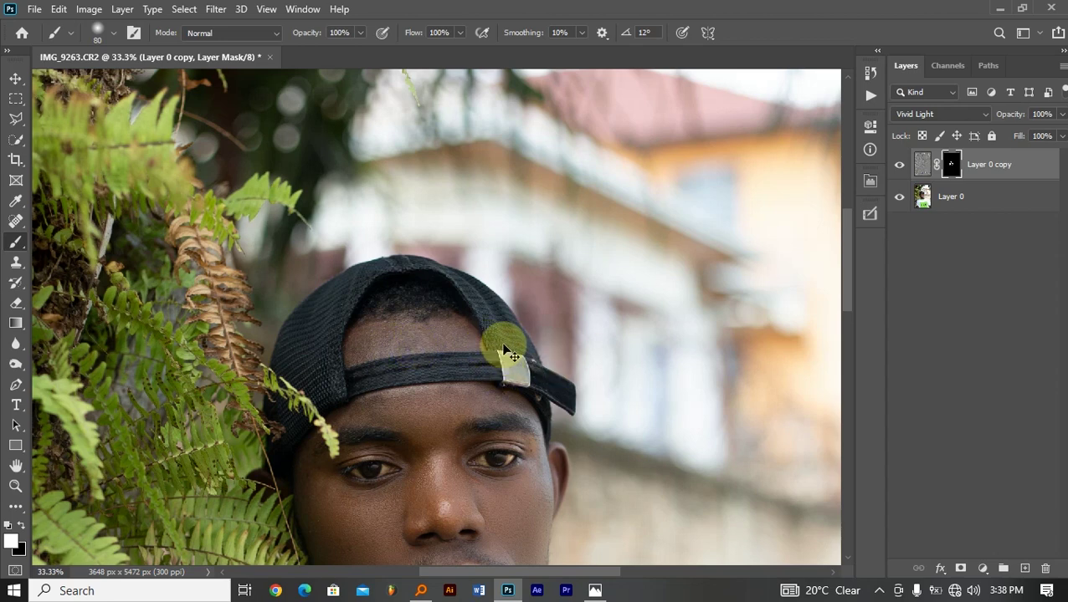
{"action": "scroll", "coordinate": [503, 345], "scroll_direction": "down", "scroll_amount": 4}
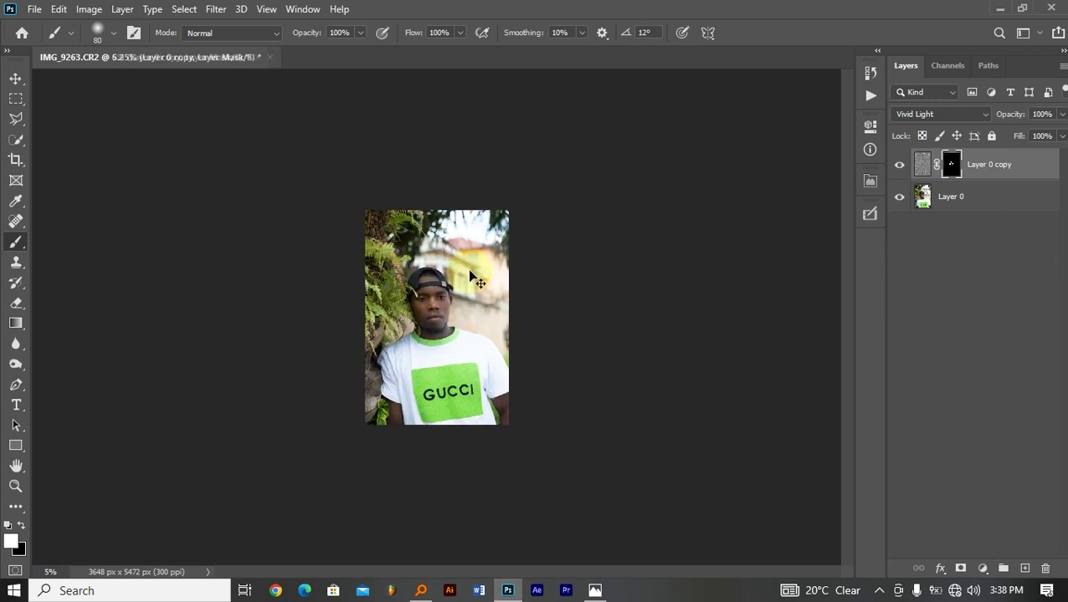
{"action": "key", "text": "ctrl+plus"}
{"action": "key", "text": "ctrl+plus"}
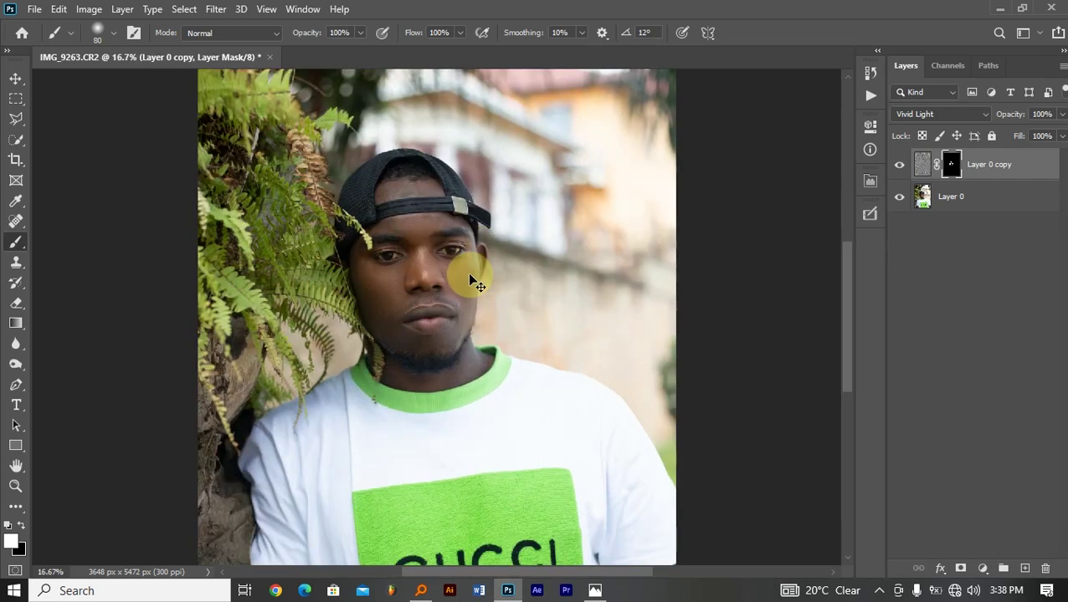
Step: Extend the smoothing in the mask from the forehead inside the cap opening down to between the eyebrows
{"action": "key", "text": "ctrl+plus"}
{"action": "left_click_drag", "start_coordinate": [410, 198], "coordinate": [474, 308]}
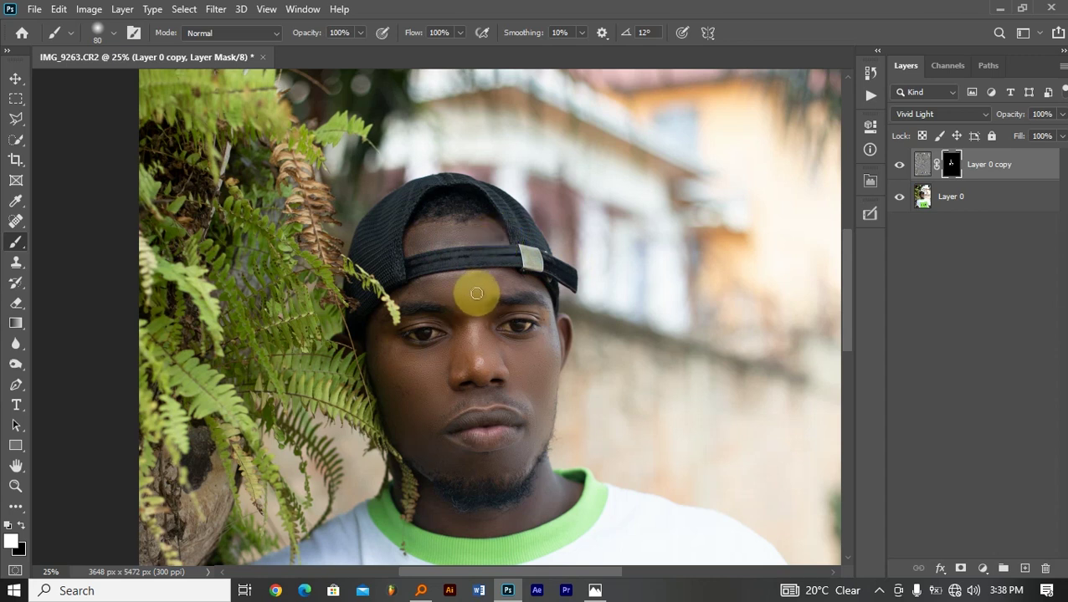
Step: Examine the smoothed face, the shirt and the arms with the whole portrait in view
{"action": "key", "text": "ctrl+minus"}
{"action": "key", "text": "ctrl+minus"}
{"action": "key", "text": "ctrl+minus"}
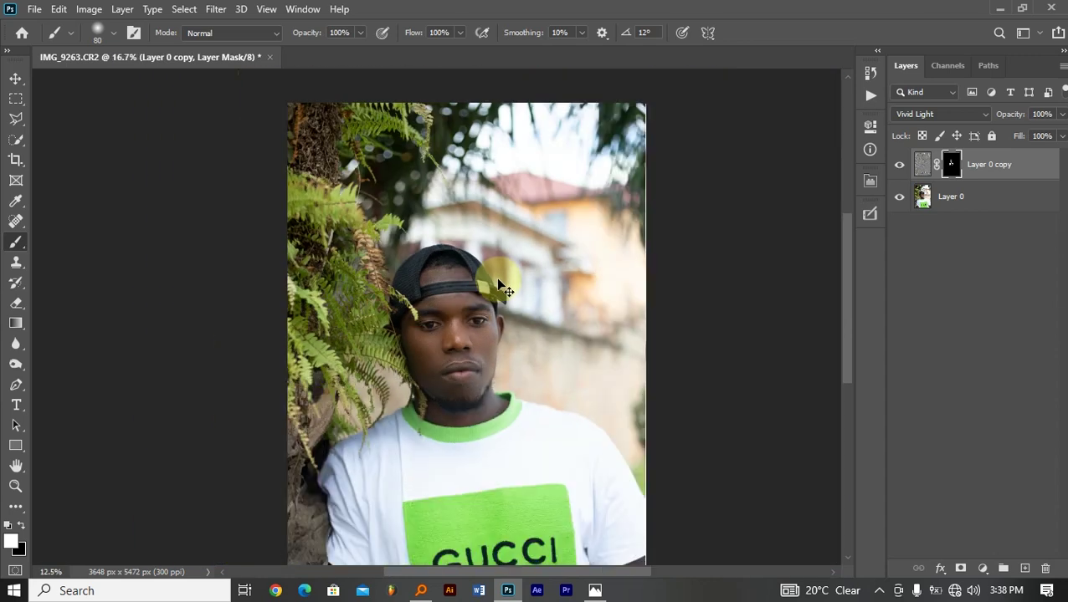
{"action": "key", "text": "ctrl+minus"}
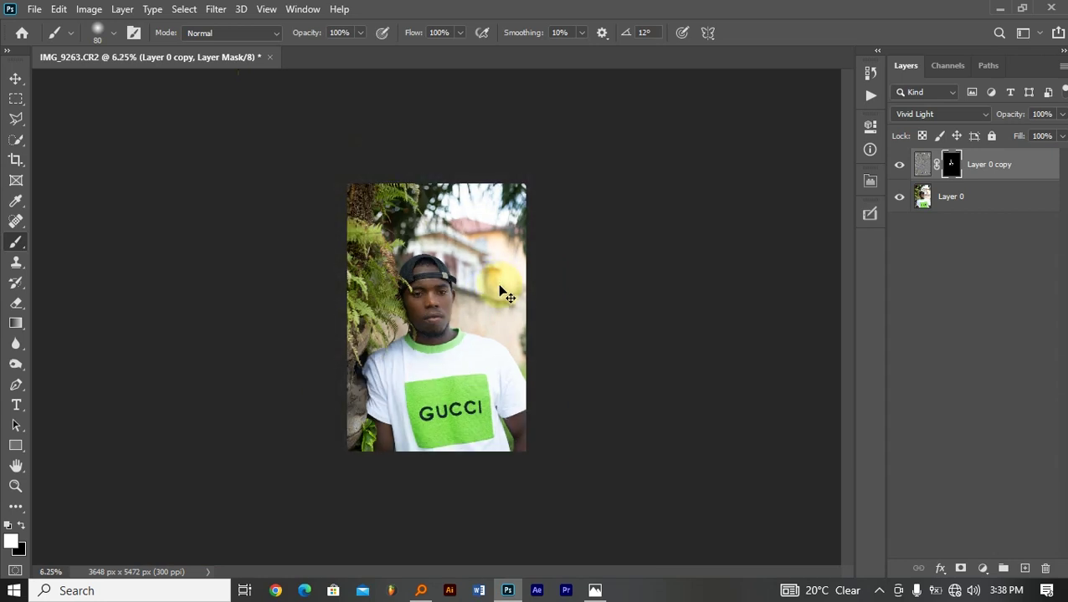
{"action": "key", "text": "ctrl+plus"}
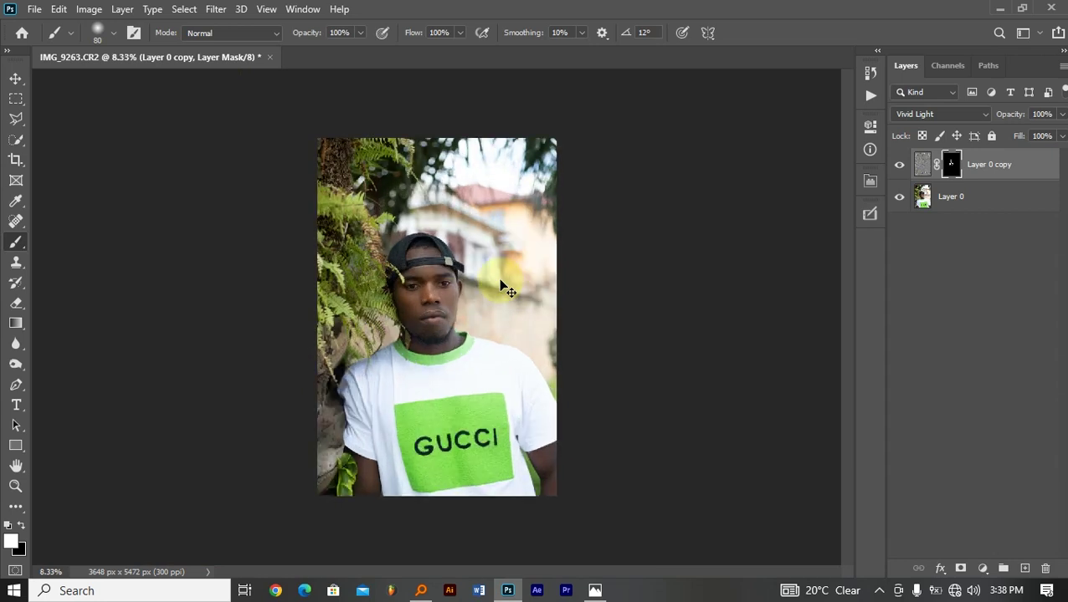
{"action": "left_click_drag", "start_coordinate": [453, 251], "coordinate": [442, 254]}
{"action": "left_click_drag", "start_coordinate": [572, 415], "coordinate": [548, 423]}
{"action": "mouse_move", "coordinate": [361, 468]}
{"action": "left_mouse_down"}
{"action": "mouse_move", "coordinate": [364, 486]}
{"action": "mouse_move", "coordinate": [353, 477]}
{"action": "mouse_move", "coordinate": [369, 464]}
{"action": "left_mouse_up"}
Step: Flatten the image into a single layer and open the Retouch Pro extension
{"action": "right_click", "coordinate": [1022, 205]}
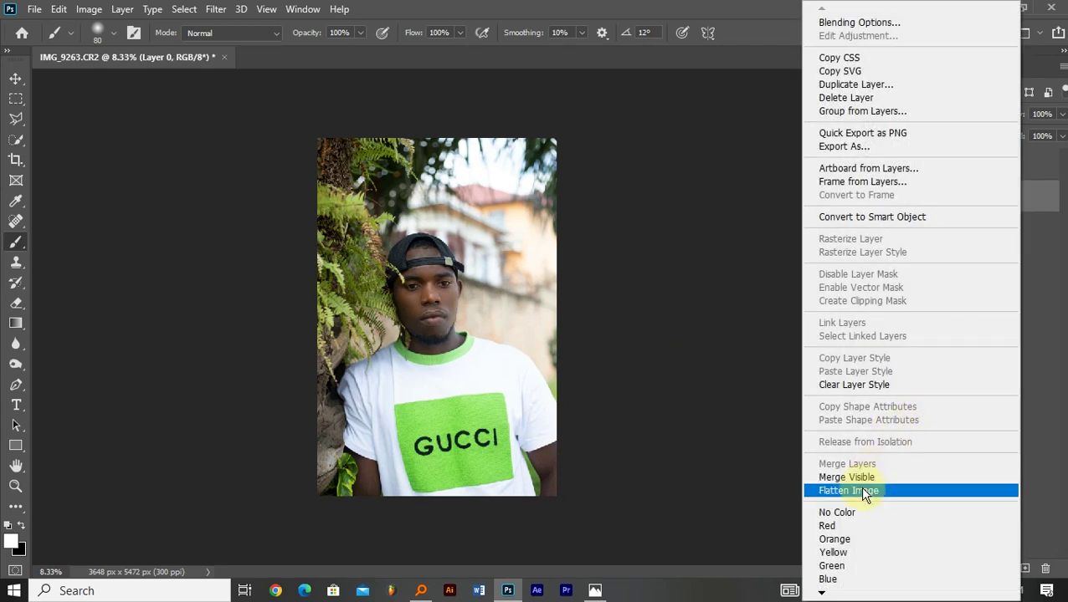
{"action": "left_click", "coordinate": [848, 491]}
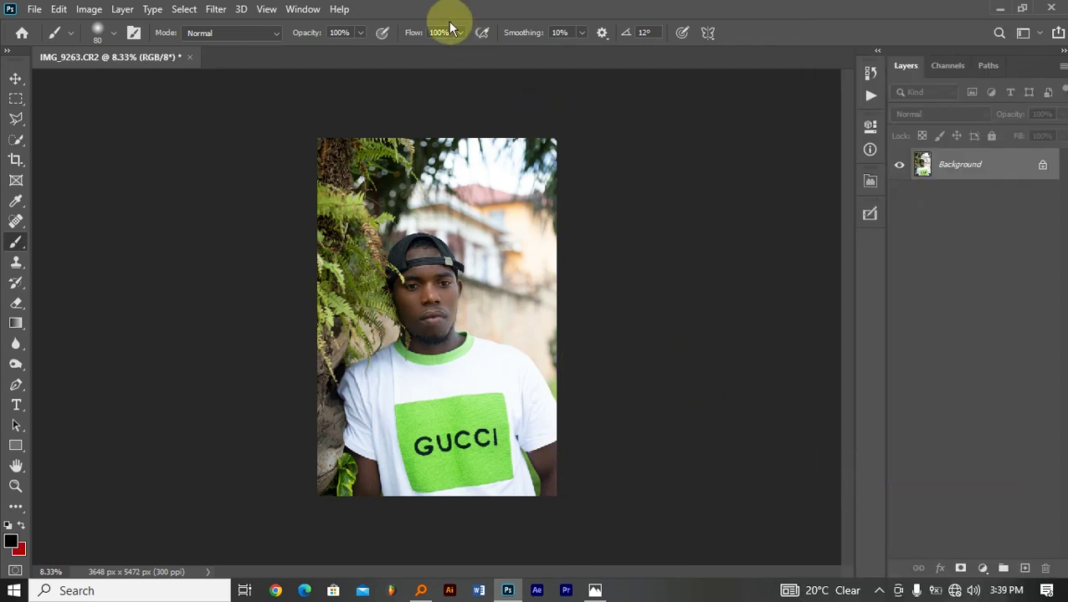
{"action": "left_click", "coordinate": [303, 10]}
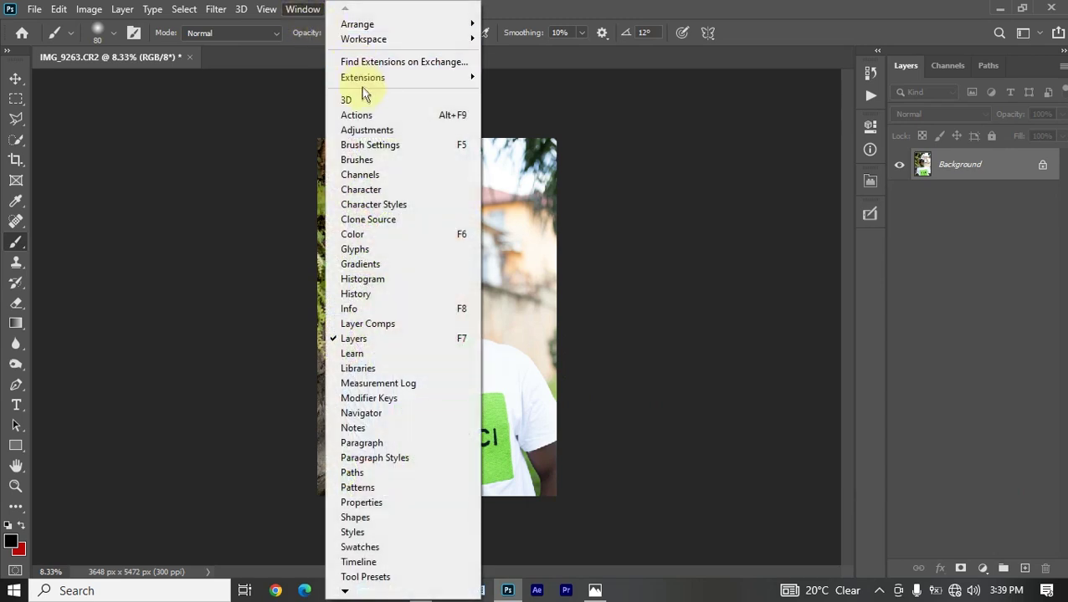
{"action": "mouse_move", "coordinate": [365, 89]}
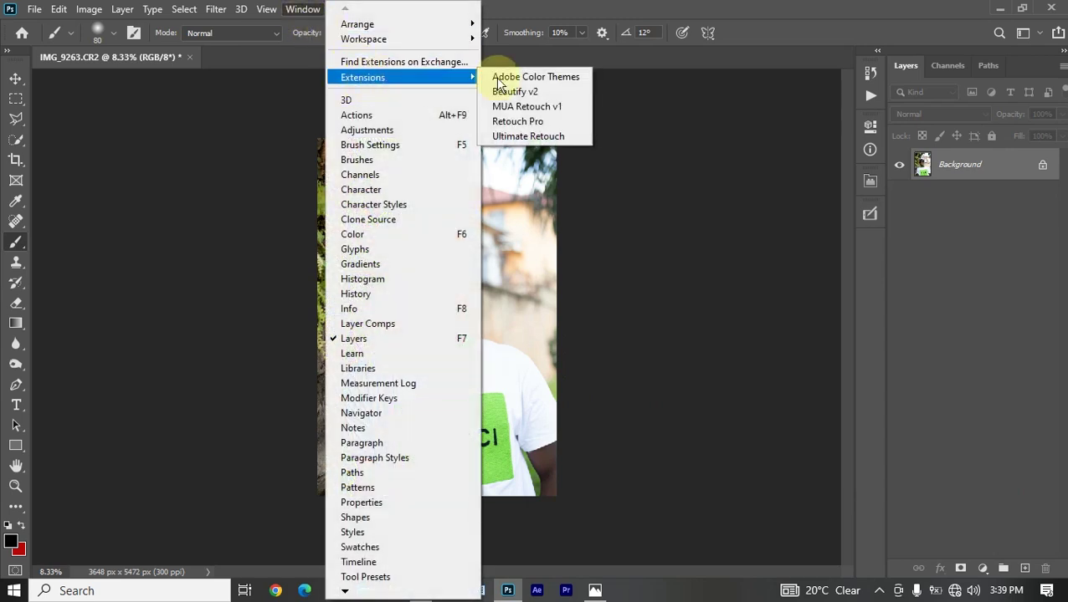
{"action": "left_click", "coordinate": [537, 123]}
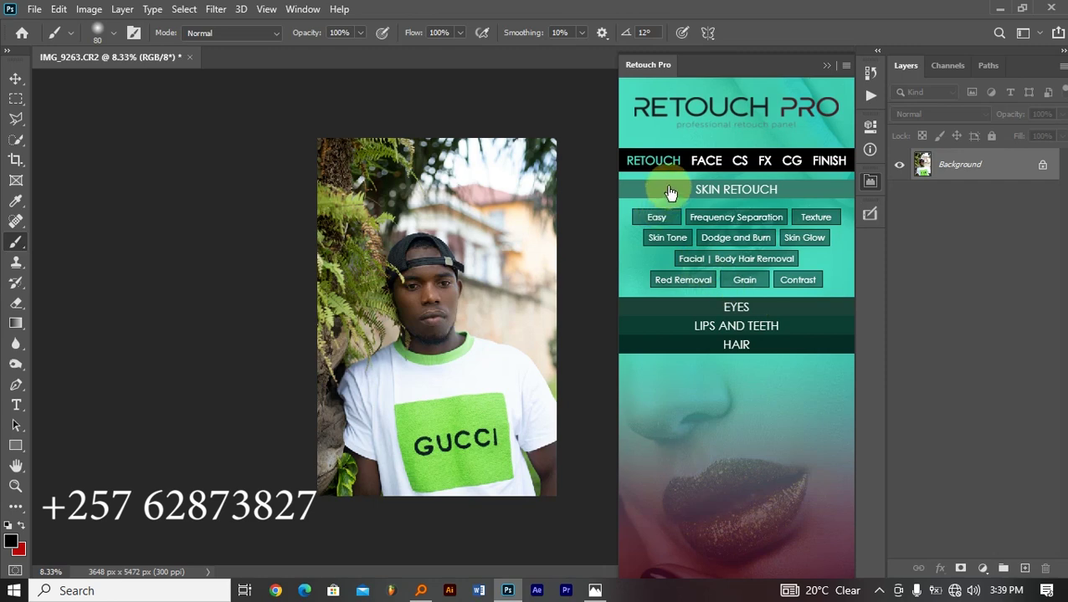
Step: Add the Whiten Teeth layer group with Retouch Pro's White Teeth retouch from its Lips and Teeth section
{"action": "key", "text": "ctrl+plus"}
{"action": "key", "text": "ctrl+plus"}
{"action": "key", "text": "ctrl+plus"}
{"action": "key", "text": "ctrl+plus"}
{"action": "key", "text": "ctrl+plus"}
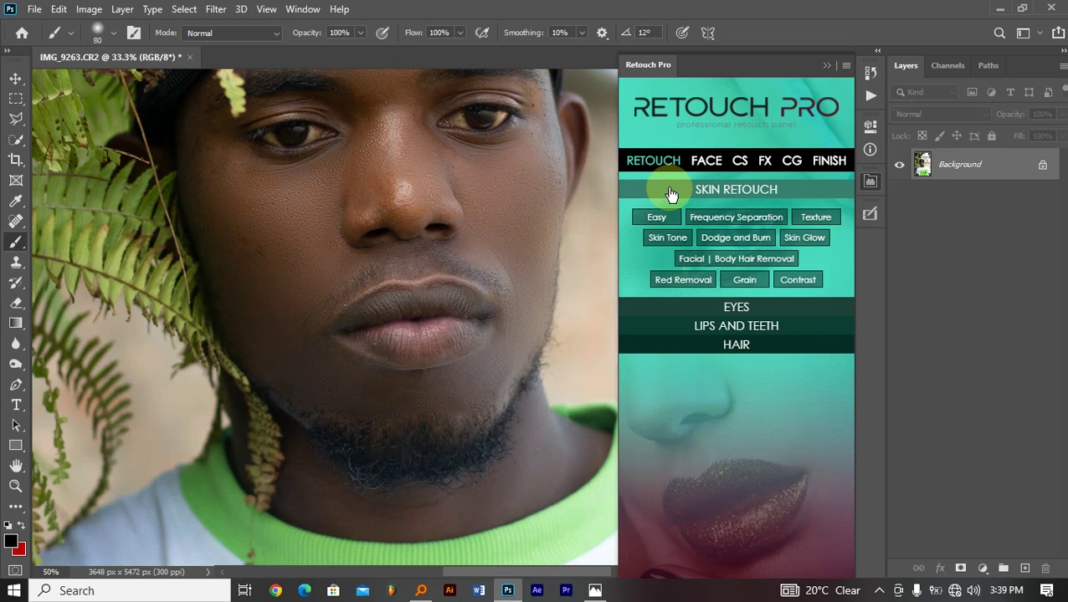
{"action": "left_click", "coordinate": [725, 329]}
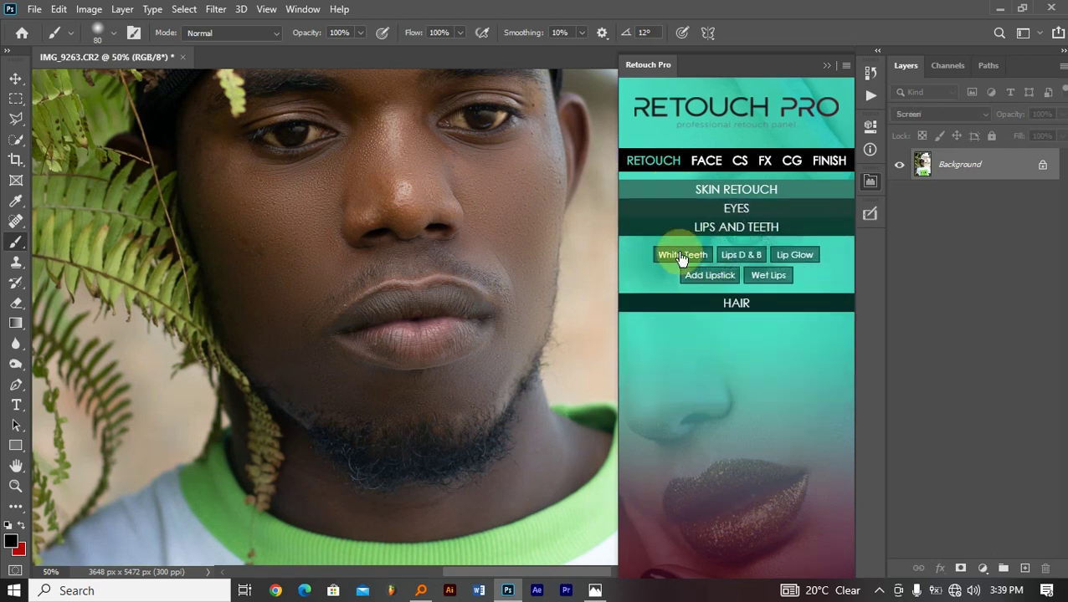
{"action": "left_click", "coordinate": [682, 256]}
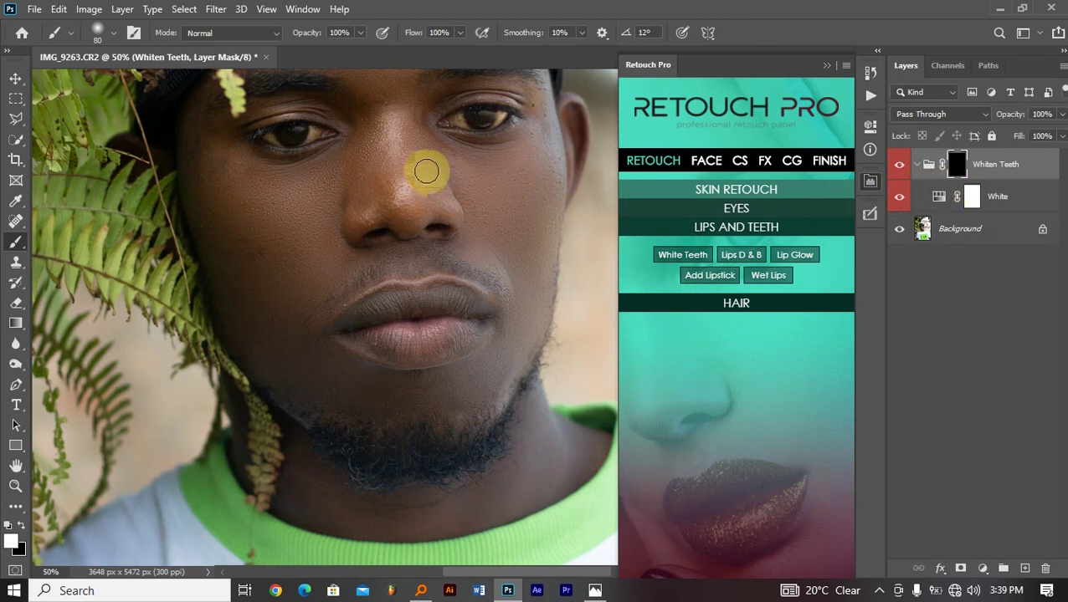
Step: Reduce the Brush size to 25 pixels and paint the whitening over the whites of both eyes in the mask
{"action": "scroll", "coordinate": [426, 171], "scroll_direction": "up", "scroll_amount": 3}
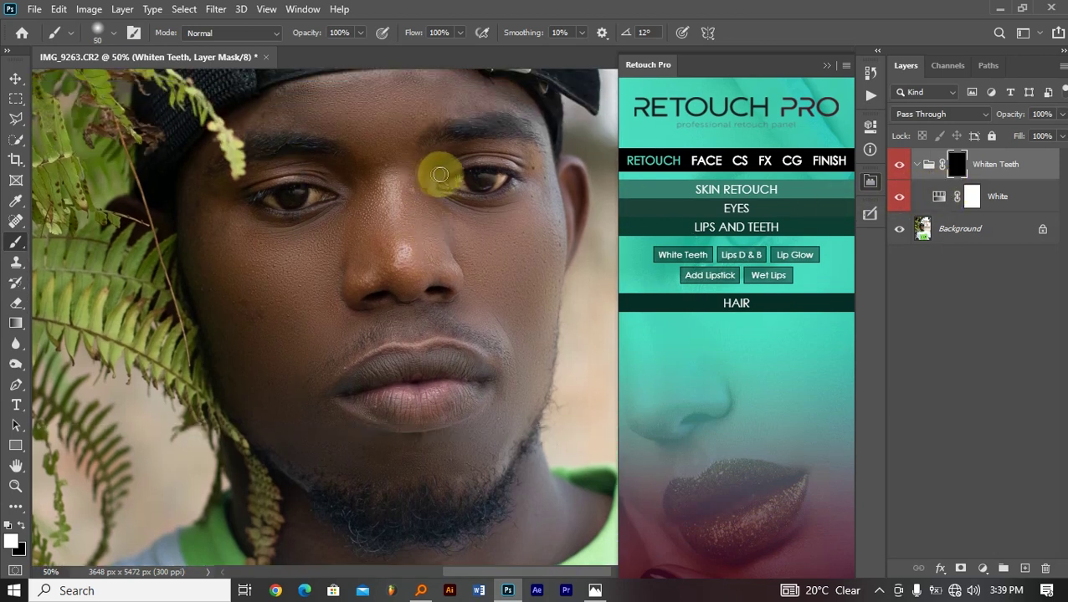
{"action": "key", "text": "bracketleft"}
{"action": "key", "text": "bracketleft"}
{"action": "key", "text": "bracketleft"}
{"action": "key", "text": "bracketleft"}
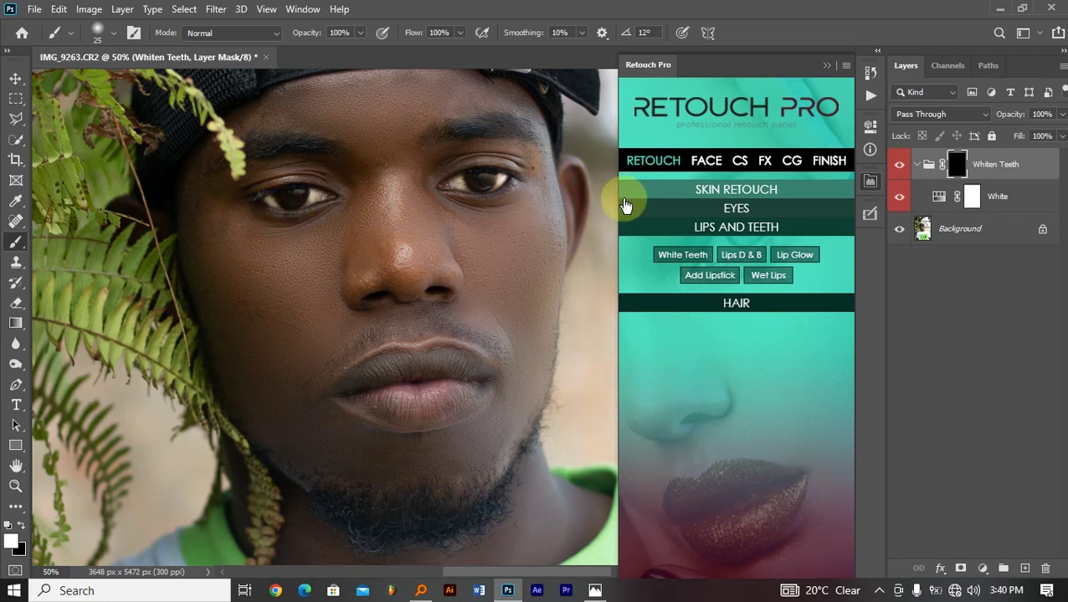
Step: Collapse the Retouch Pro panel and review the eye whitening across the whole portrait
{"action": "key", "text": "ctrl+minus"}
{"action": "key", "text": "ctrl+minus"}
{"action": "key", "text": "ctrl+minus"}
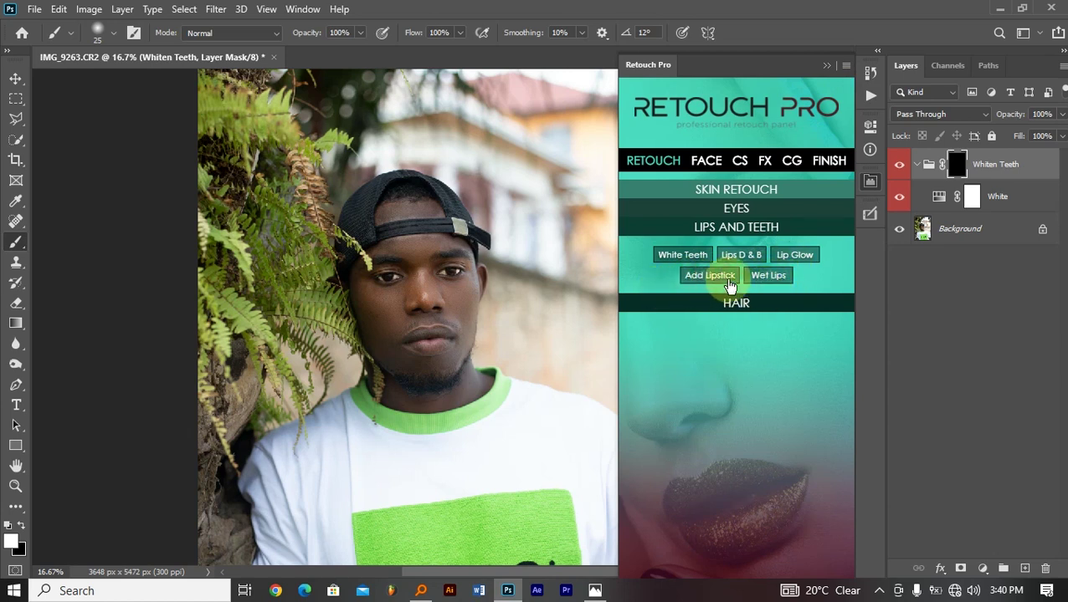
{"action": "left_click", "coordinate": [827, 66]}
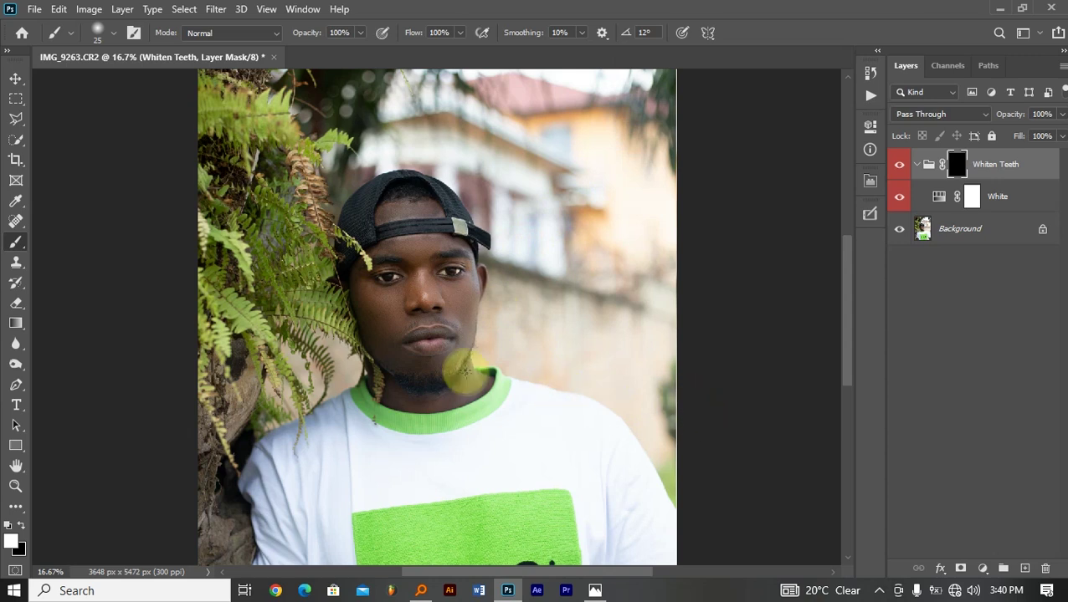
{"action": "scroll", "coordinate": [460, 371], "scroll_direction": "down", "scroll_amount": 2}
{"action": "scroll", "coordinate": [473, 380], "scroll_direction": "down", "scroll_amount": 2}
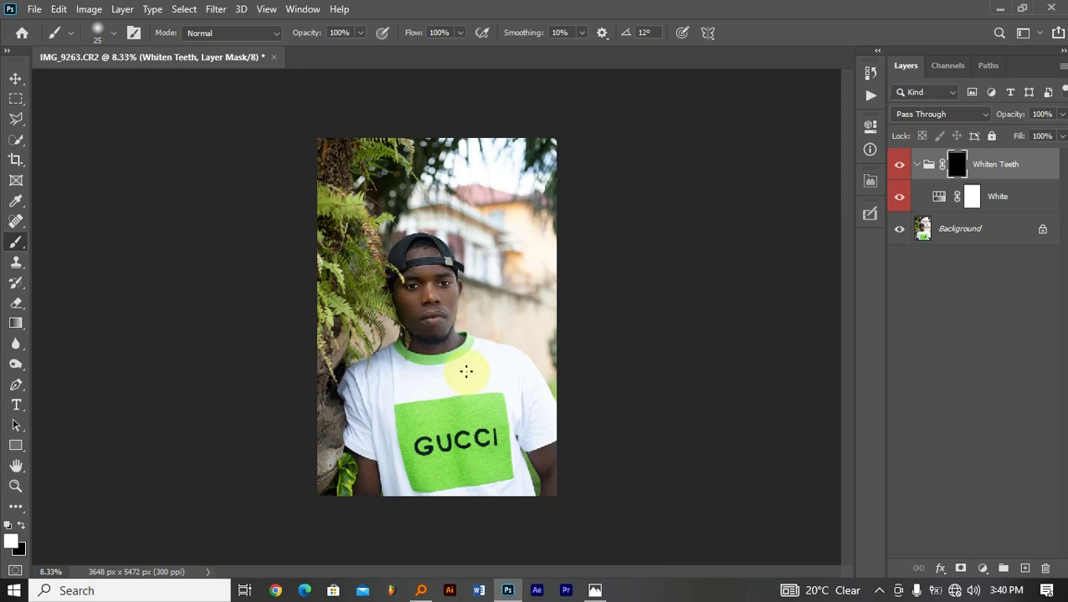
{"action": "scroll", "coordinate": [478, 350], "scroll_direction": "up", "scroll_amount": 1}
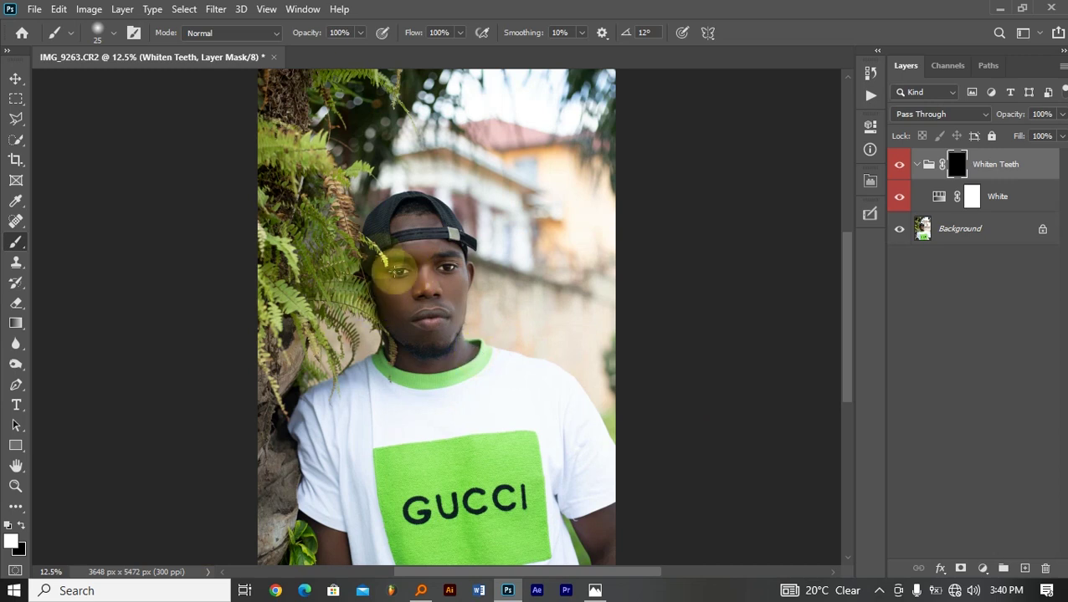
Step: Convert the locked Background into a regular layer and keep its default layer style
{"action": "left_click", "coordinate": [15, 78]}
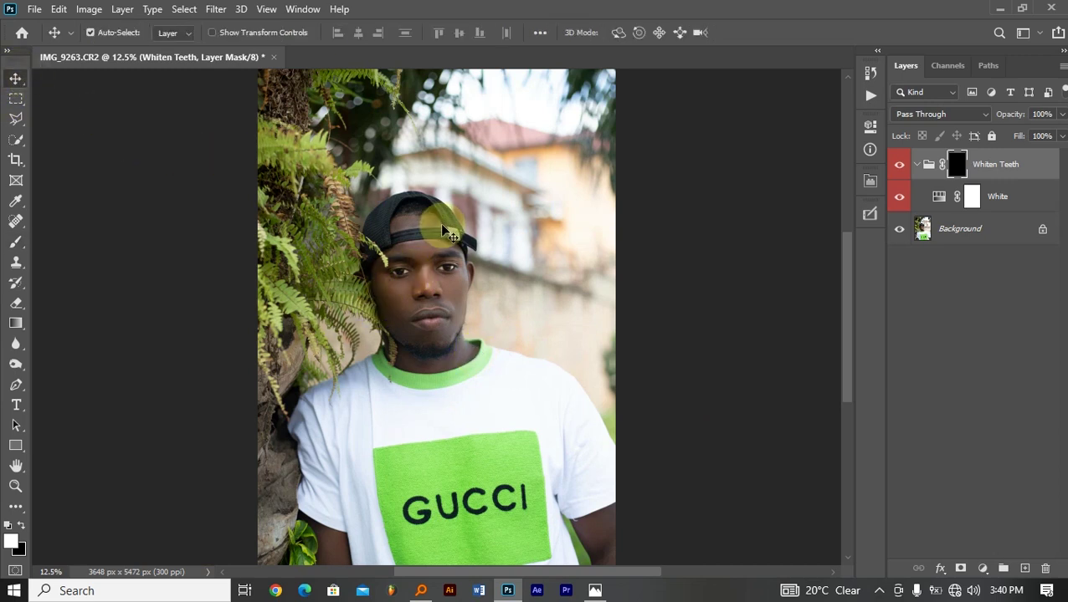
{"action": "double_click", "coordinate": [1044, 230]}
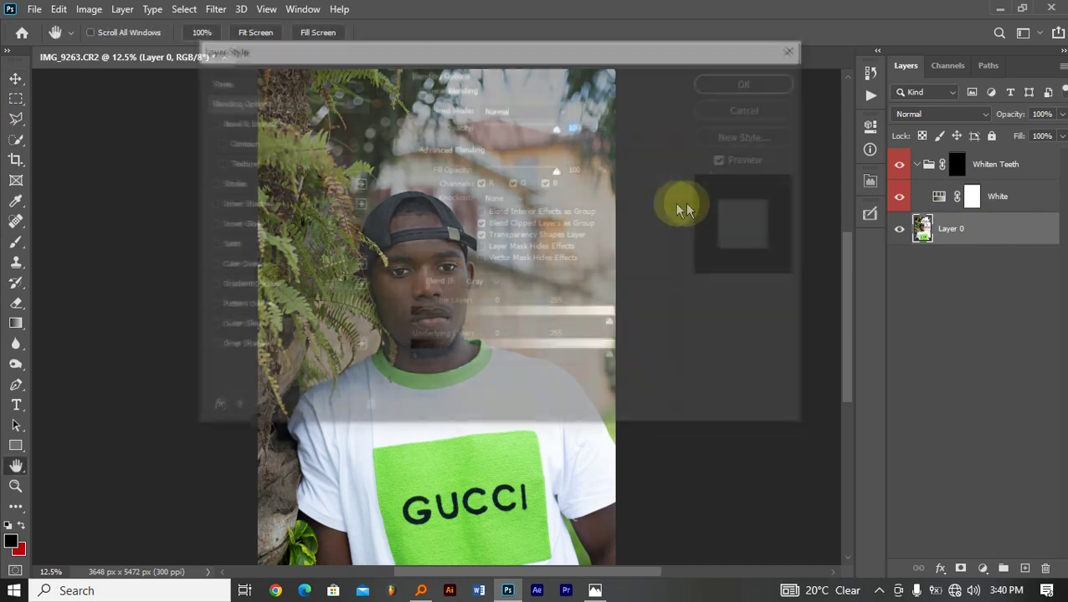
{"action": "left_click", "coordinate": [762, 80]}
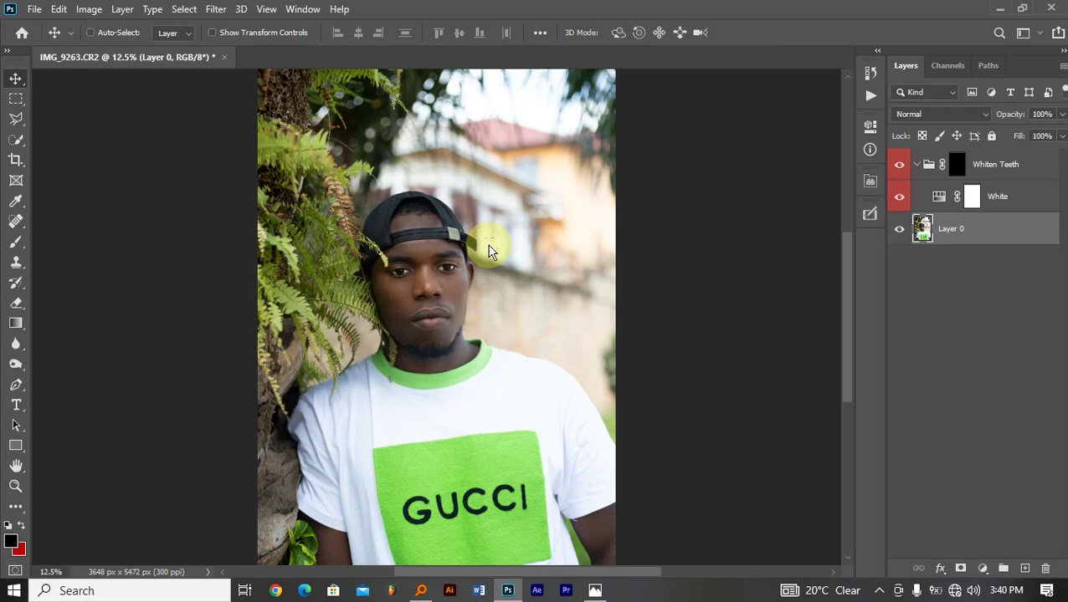
Step: Open the portrait layer in the Camera Raw filter with Before/After views, and set Temperature to -30 and Tint to -20
{"action": "key", "text": "ctrl+shift+a"}
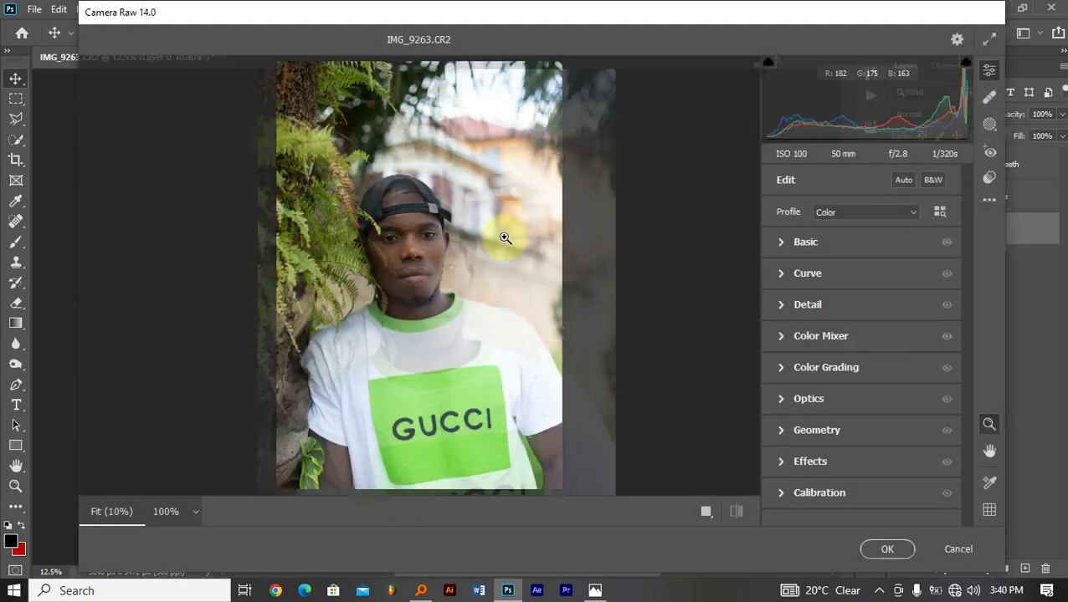
{"action": "left_click", "coordinate": [705, 512]}
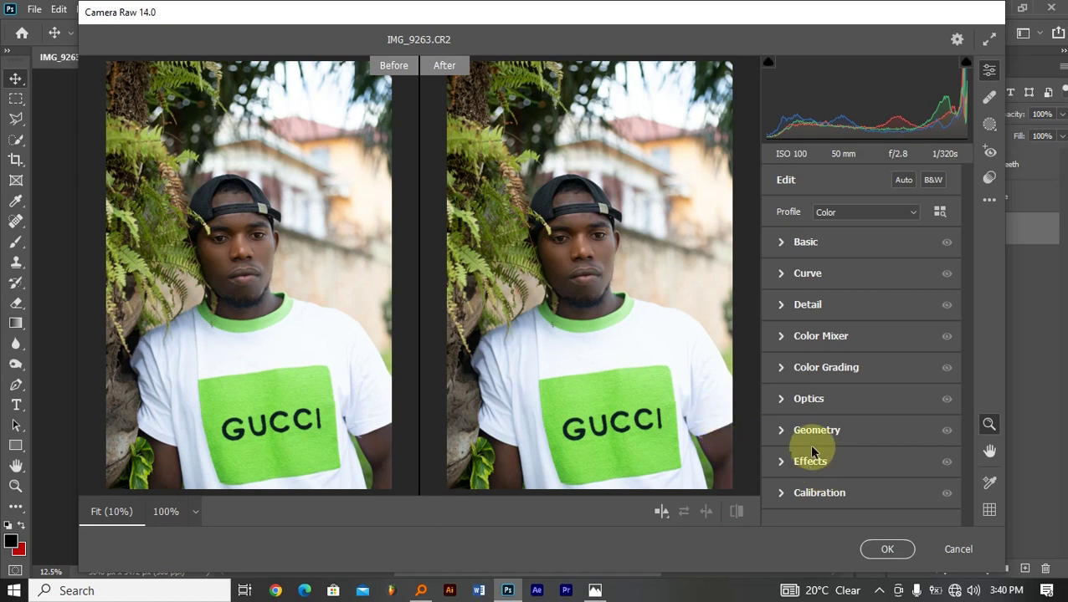
{"action": "left_click", "coordinate": [782, 243]}
{"action": "left_click_drag", "start_coordinate": [839, 242], "coordinate": [835, 244]}
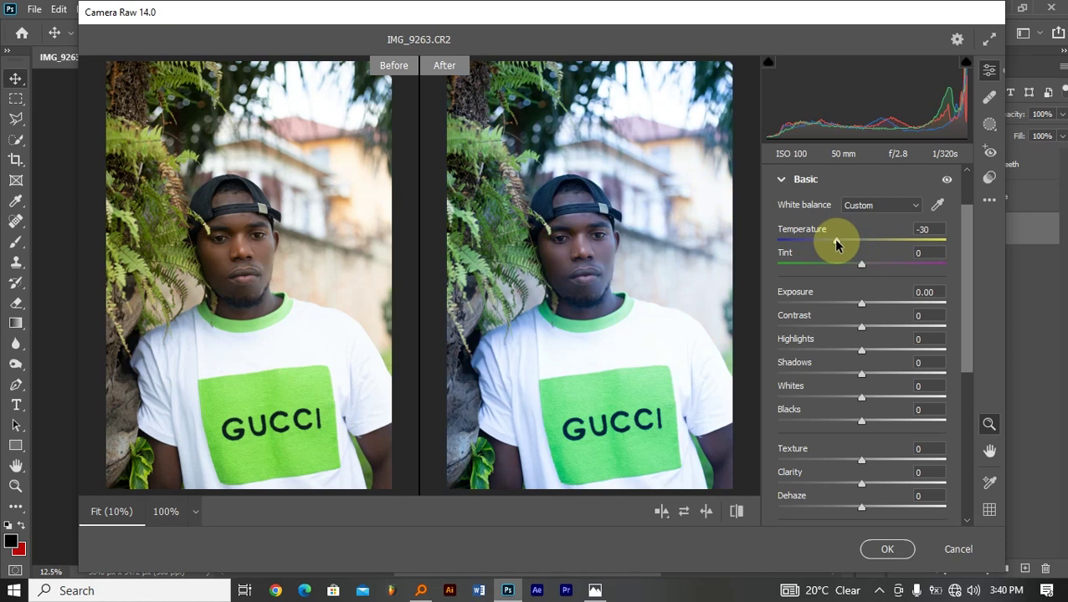
{"action": "left_click", "coordinate": [845, 265]}
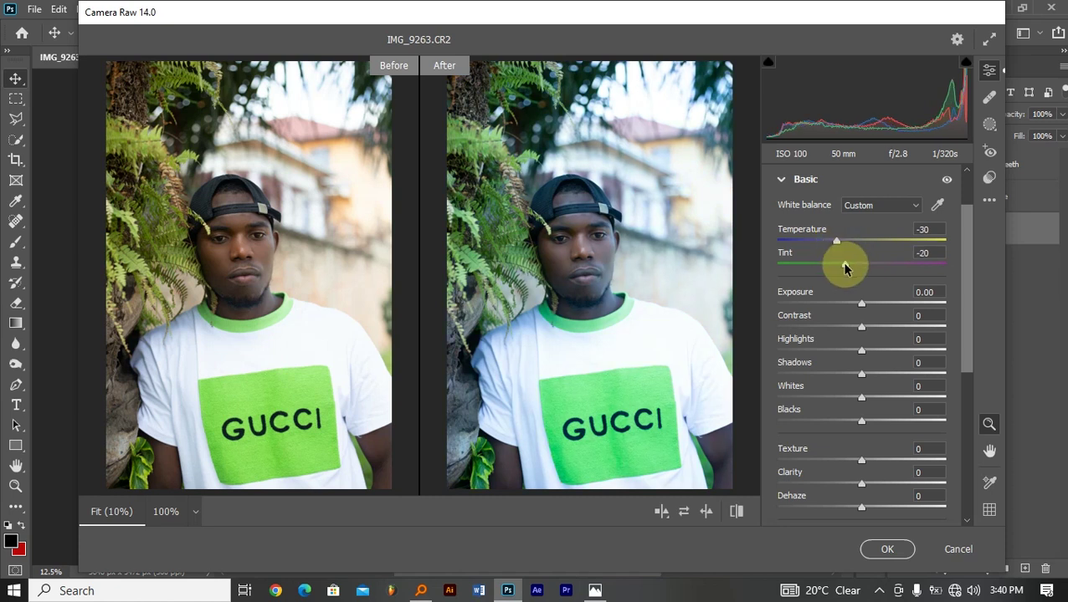
Step: Set Exposure to +0.60, Contrast to -45, Highlights to -50 and Shadows to -22 in the Camera Raw filter
{"action": "left_click", "coordinate": [847, 304]}
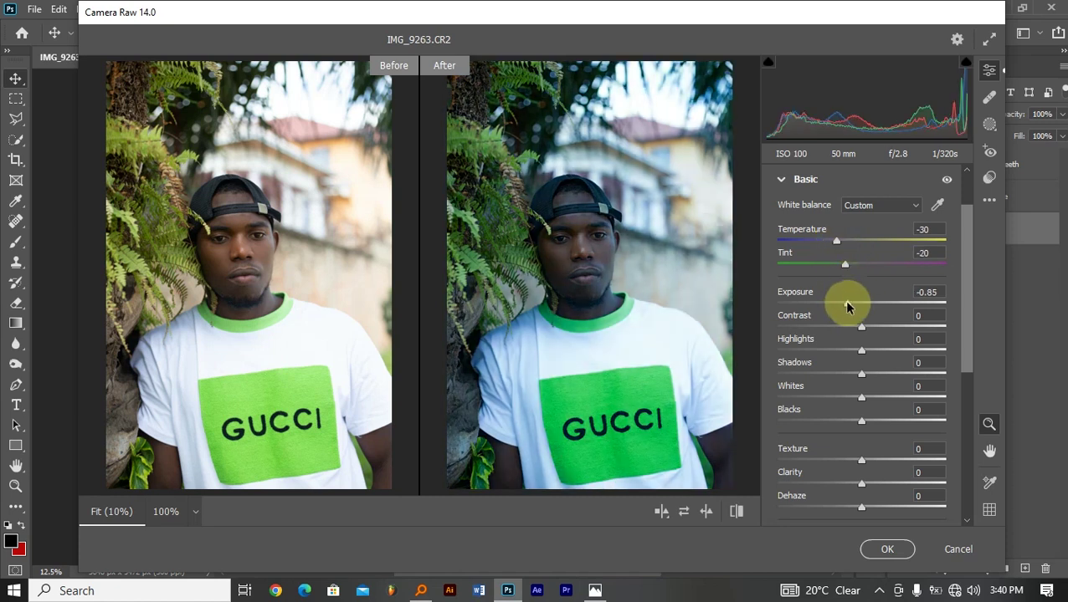
{"action": "left_click_drag", "start_coordinate": [846, 307], "coordinate": [821, 353]}
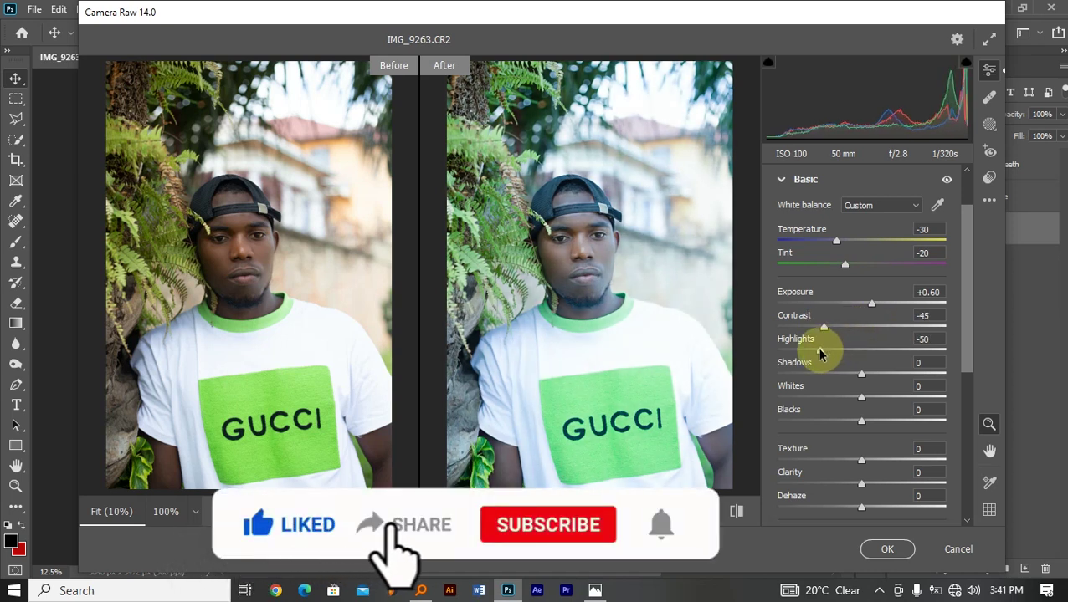
{"action": "left_click", "coordinate": [827, 374]}
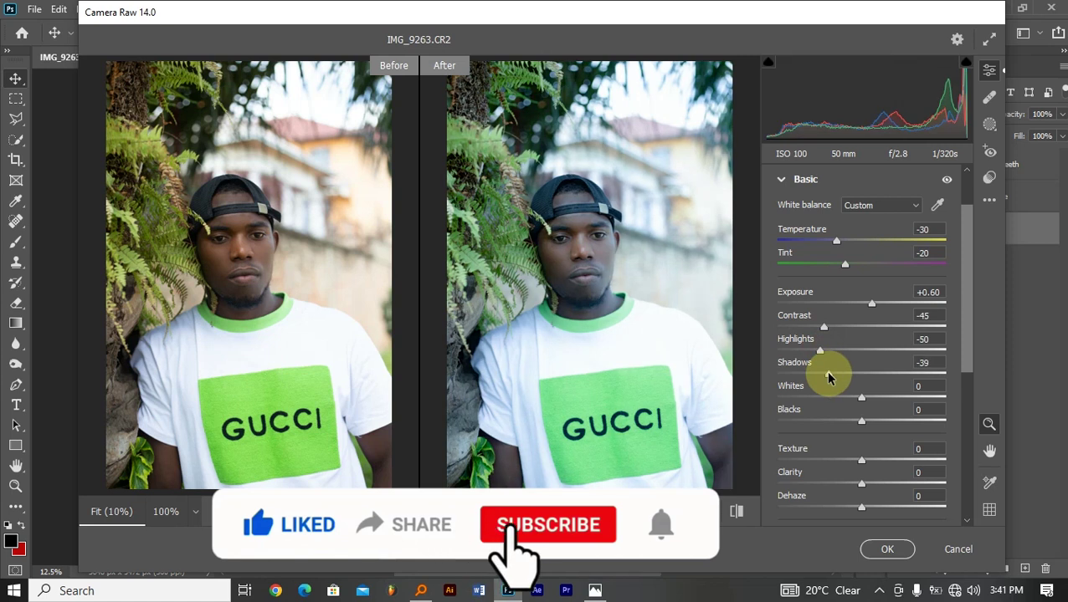
{"action": "left_click", "coordinate": [841, 374]}
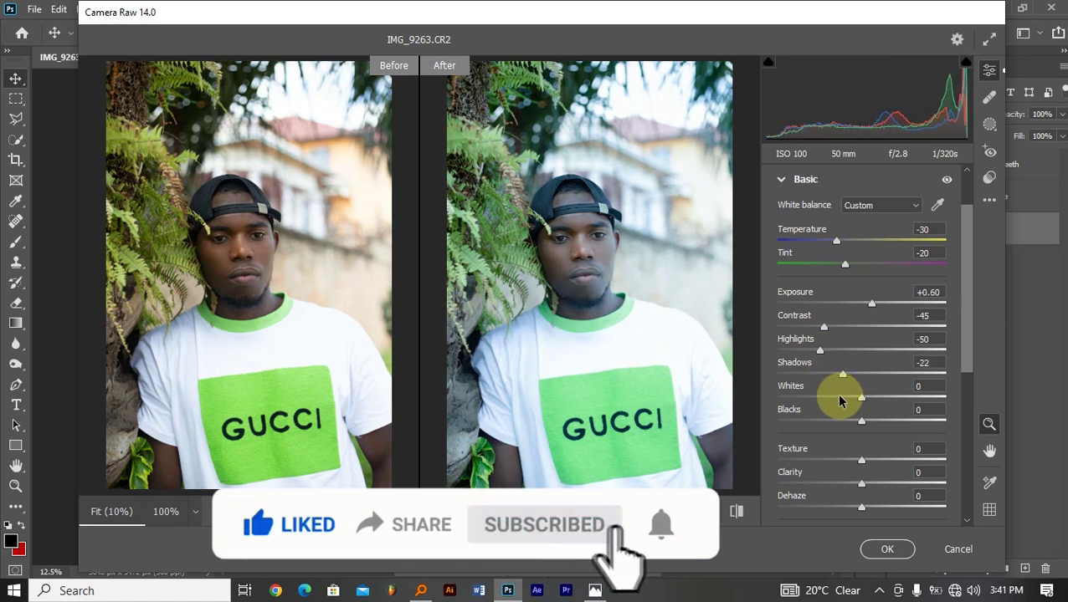
Step: Set Whites to -35, Blacks to -32 and Texture to -41 in the Camera Raw filter
{"action": "left_click", "coordinate": [821, 399]}
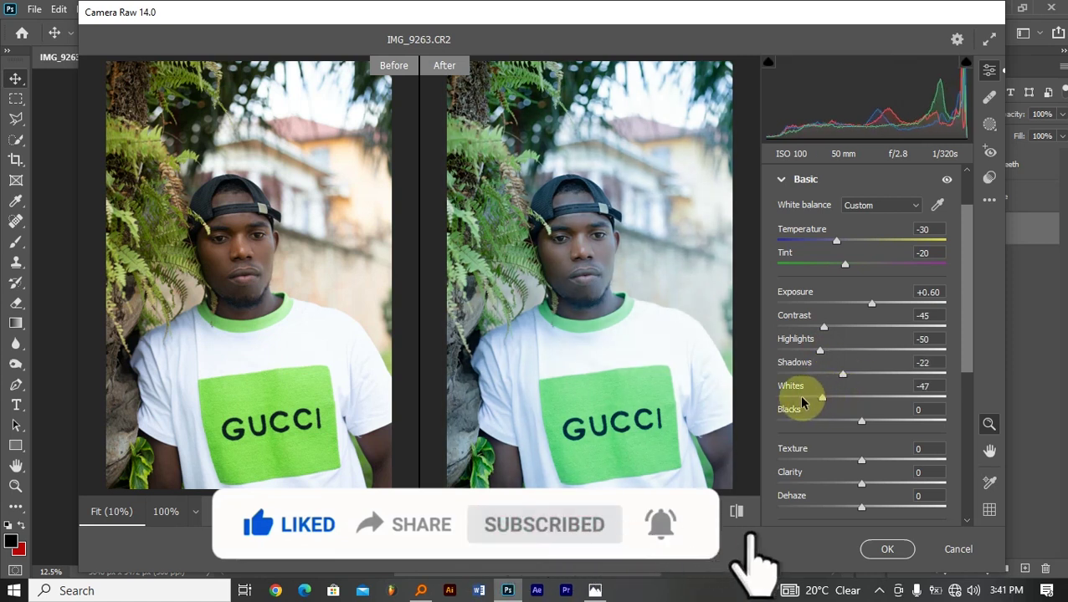
{"action": "left_click_drag", "start_coordinate": [806, 405], "coordinate": [836, 424]}
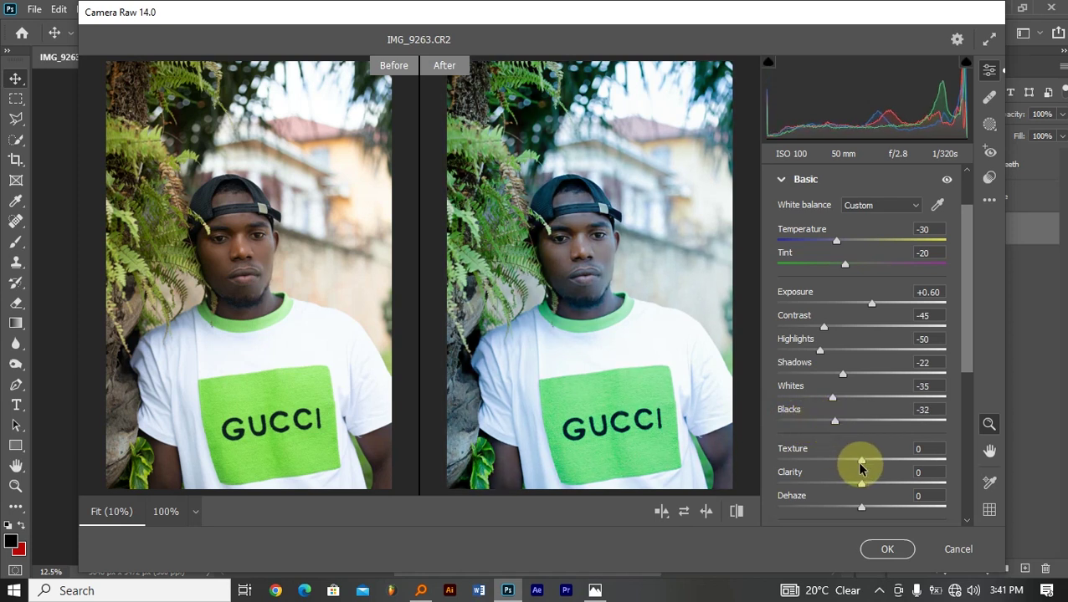
{"action": "left_click_drag", "start_coordinate": [863, 465], "coordinate": [828, 475]}
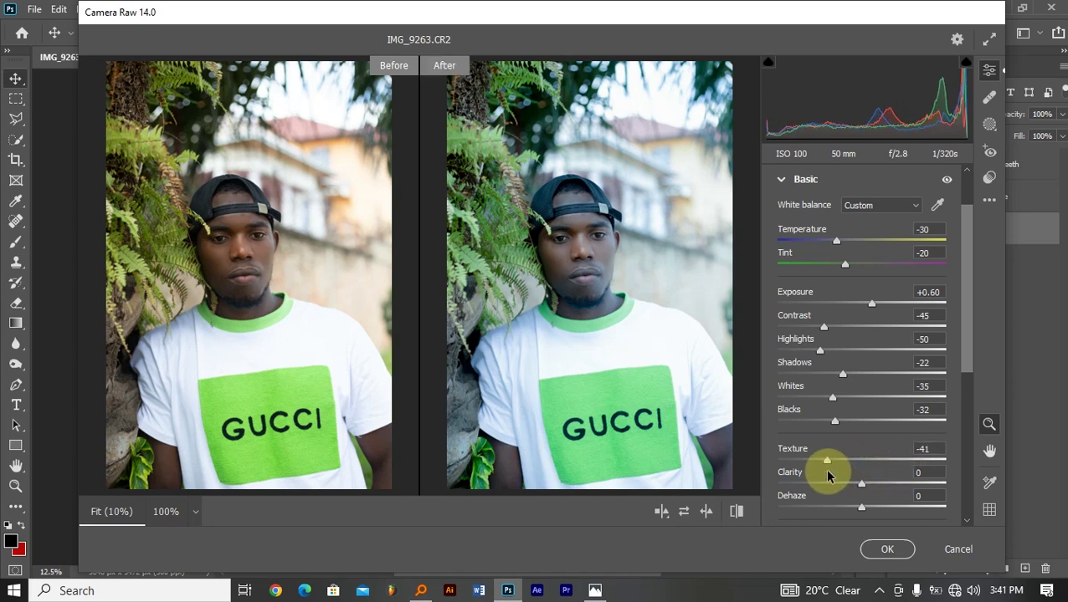
Step: Set Vibrance to +22 and Saturation to +17, and apply the Camera Raw adjustments to the layer
{"action": "scroll", "coordinate": [872, 505], "scroll_direction": "down", "scroll_amount": 3}
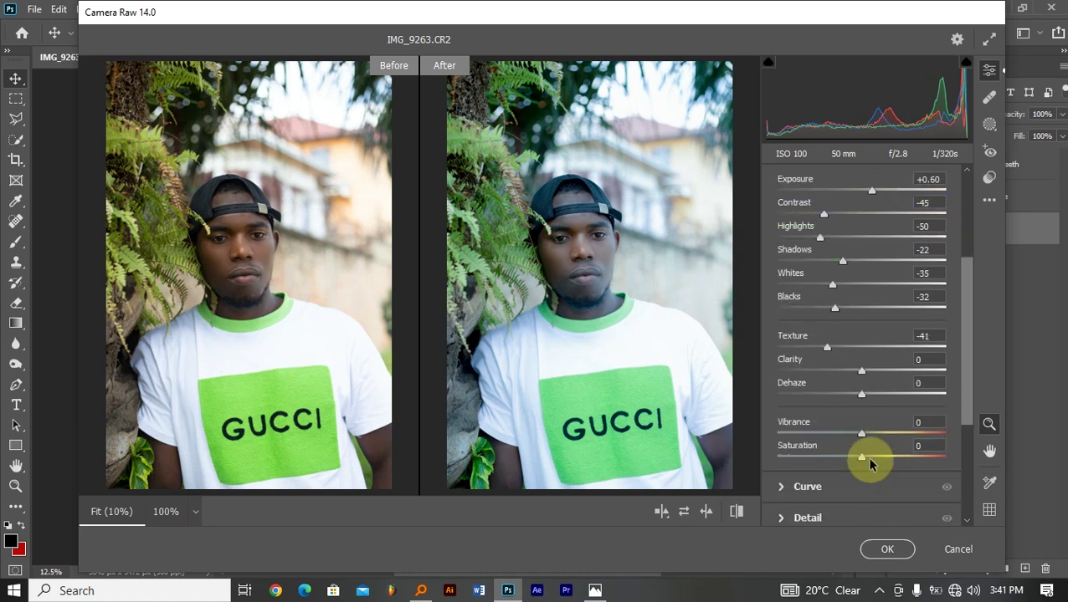
{"action": "scroll", "coordinate": [872, 463], "scroll_direction": "down", "scroll_amount": 3}
{"action": "scroll", "coordinate": [878, 444], "scroll_direction": "up", "scroll_amount": 3}
{"action": "left_click_drag", "start_coordinate": [861, 411], "coordinate": [875, 416]}
{"action": "left_click", "coordinate": [880, 388]}
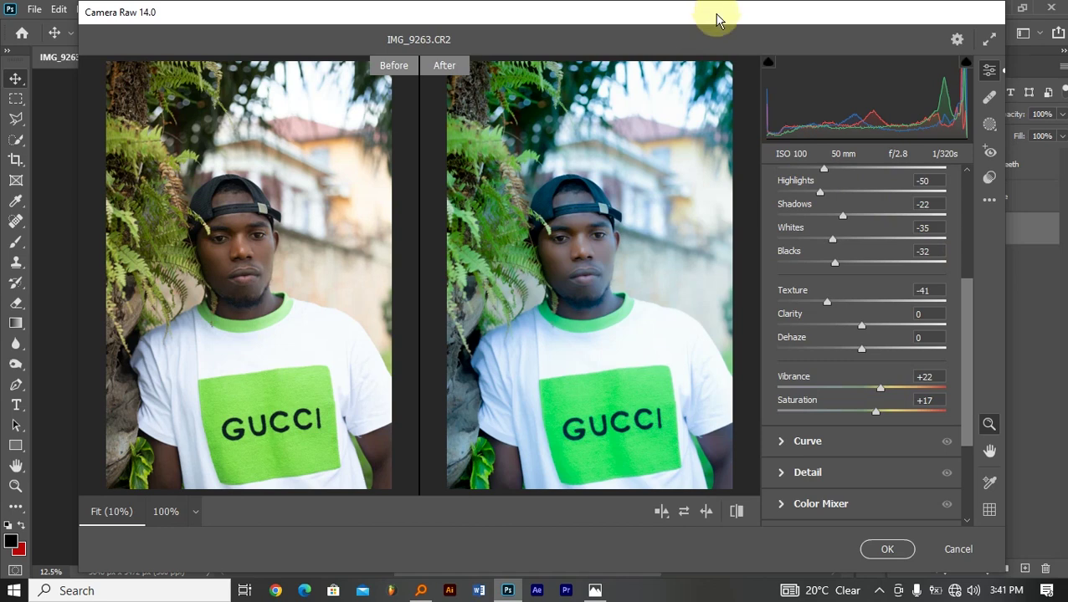
{"action": "left_click", "coordinate": [990, 39]}
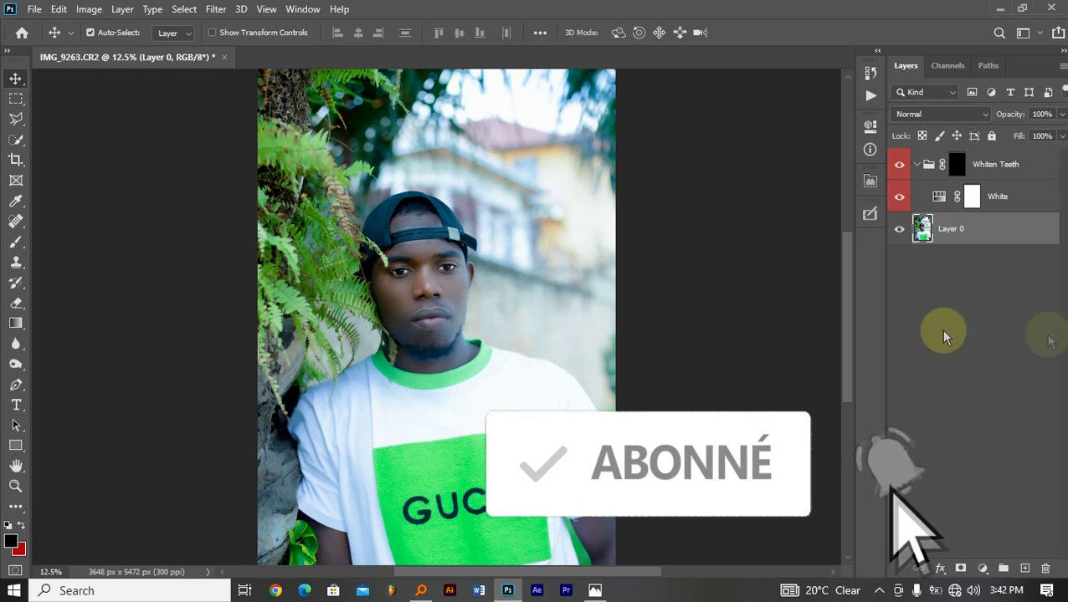
Step: Flatten the portrait's layers into a single background and start saving the image on the computer
{"action": "right_click", "coordinate": [989, 235]}
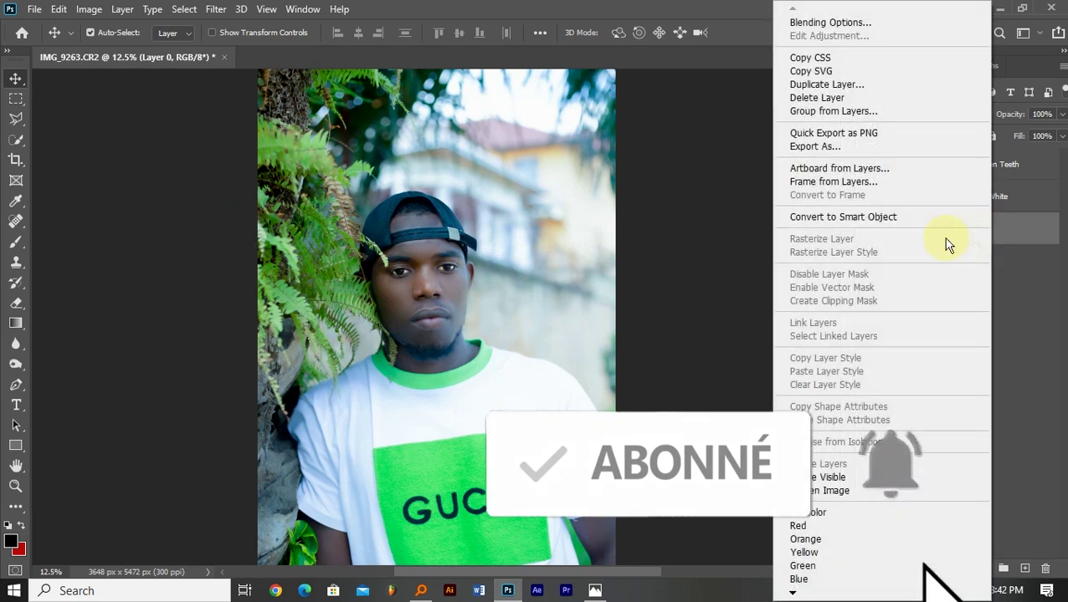
{"action": "left_click", "coordinate": [820, 491]}
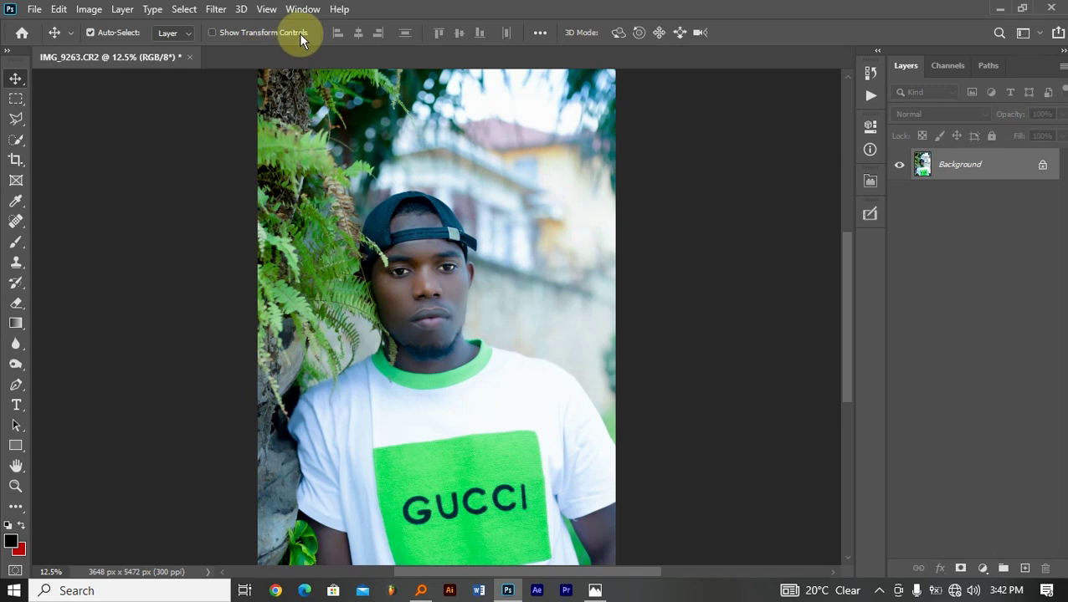
{"action": "key", "text": "ctrl+s"}
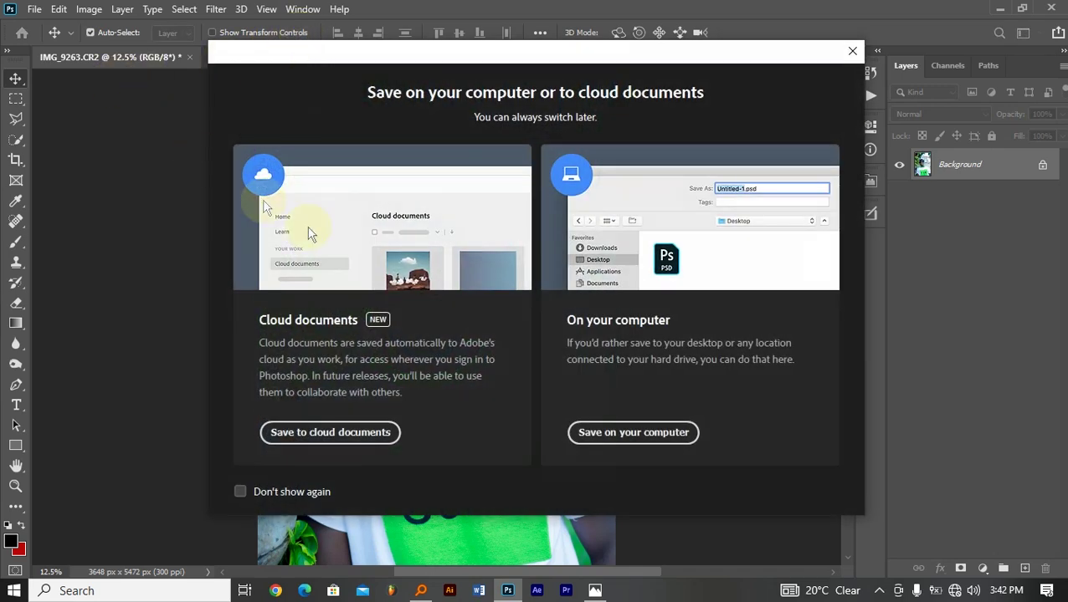
{"action": "left_click", "coordinate": [619, 433]}
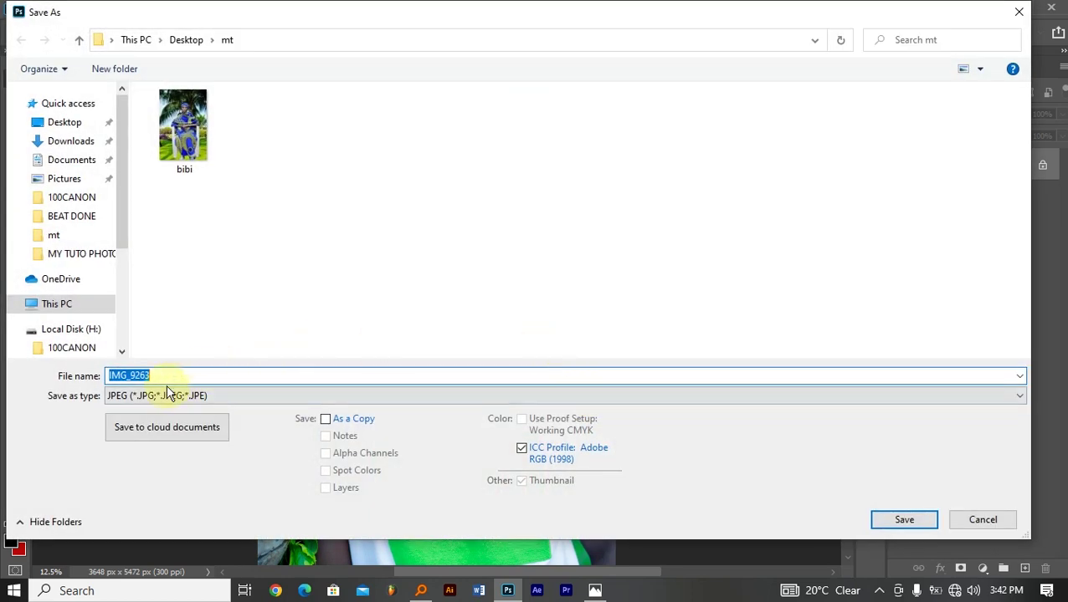
Step: Save the image as bogard in JPEG format with Maximum quality 12 and Baseline ("Standard"), and minimize the program window
{"action": "type", "text": "bogard"}
{"action": "left_click", "coordinate": [171, 397]}
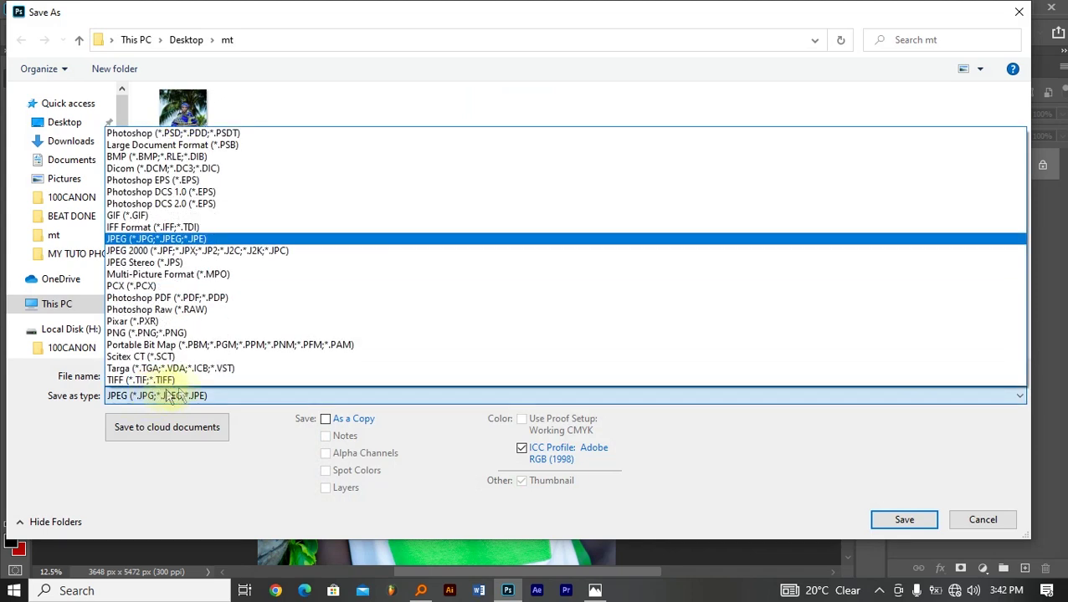
{"action": "left_click", "coordinate": [177, 238]}
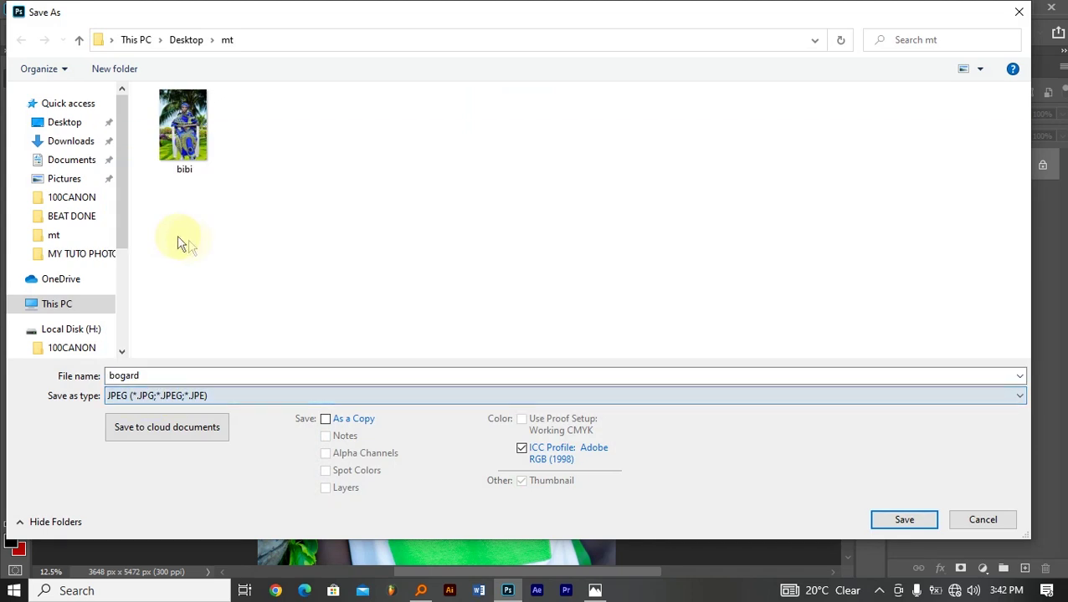
{"action": "left_click", "coordinate": [900, 524]}
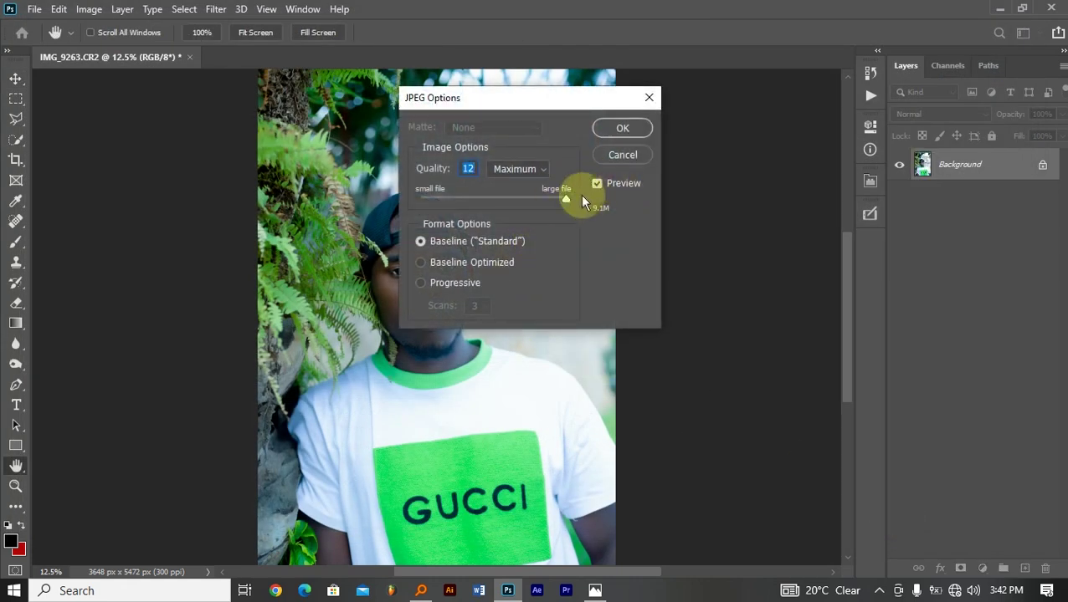
{"action": "left_click", "coordinate": [620, 125]}
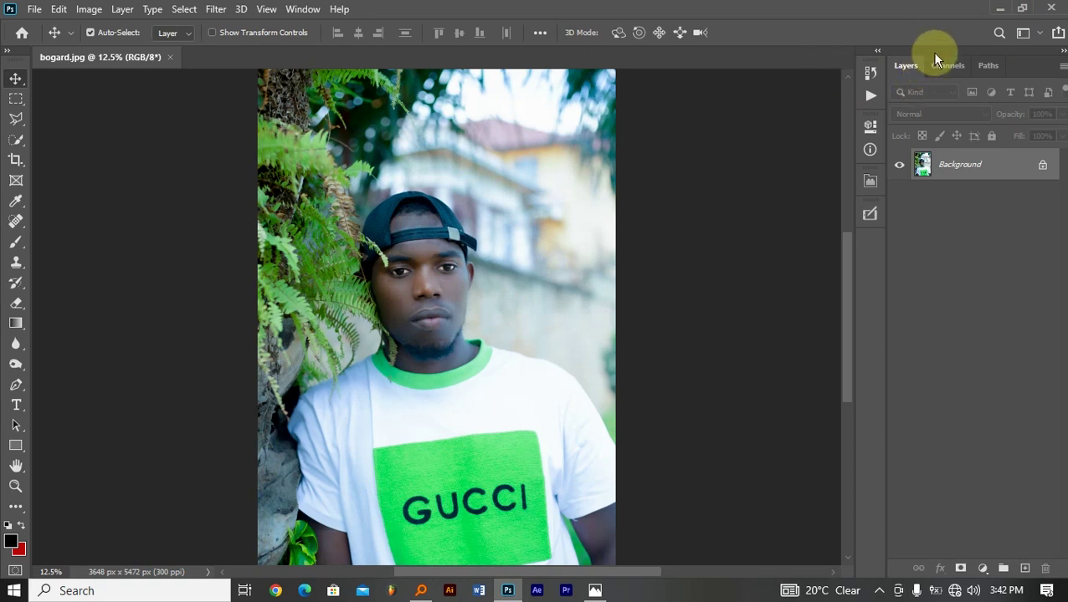
{"action": "left_click", "coordinate": [1000, 10]}
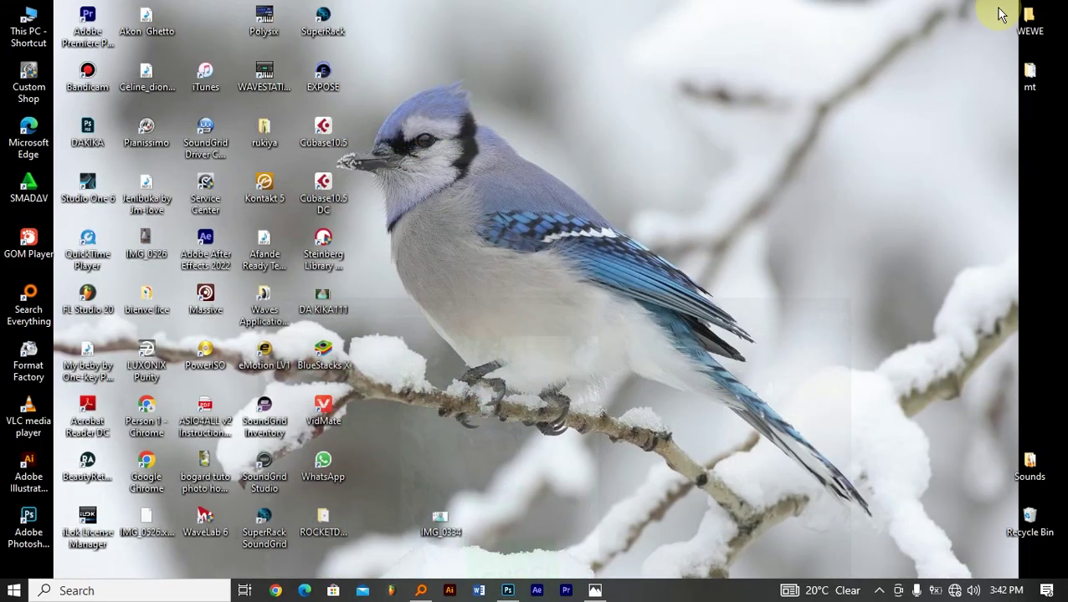